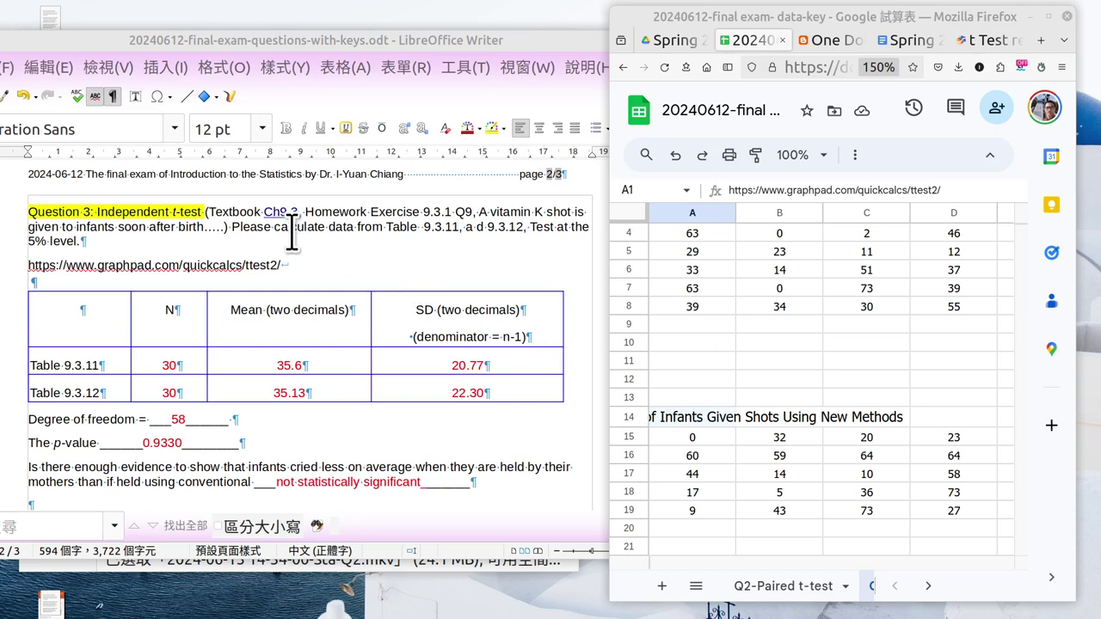
# Step: Review the crying-time values of Table 9.3.11 in the Q3-t-test sheet of the data-key spreadsheet
pyautogui.click(1047, 16)
pyautogui.click(289, 603)
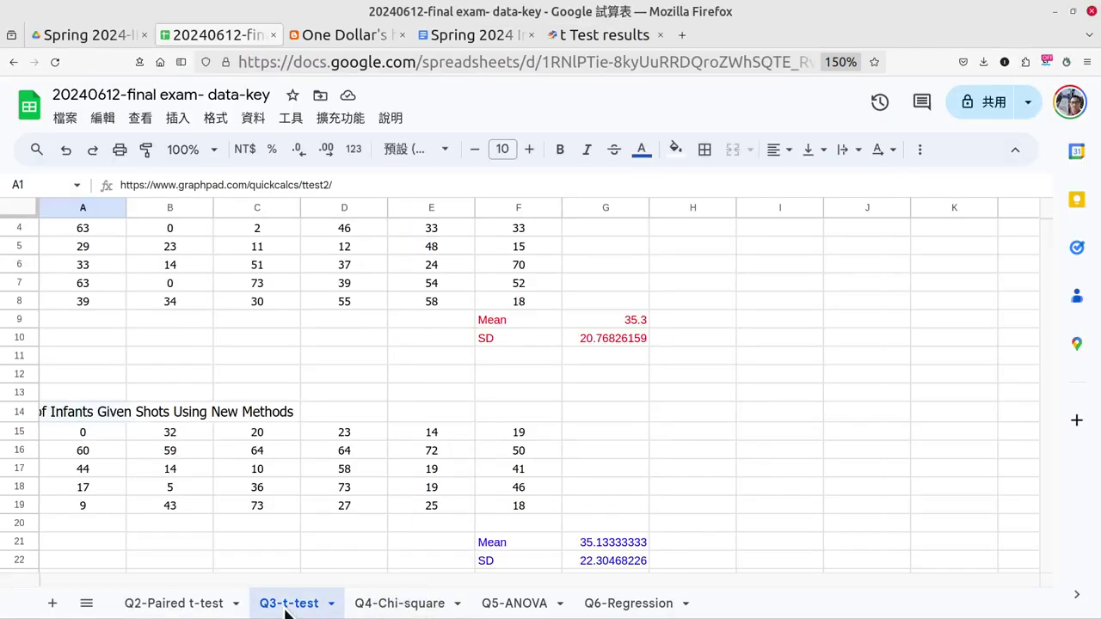
pyautogui.click(1072, 11)
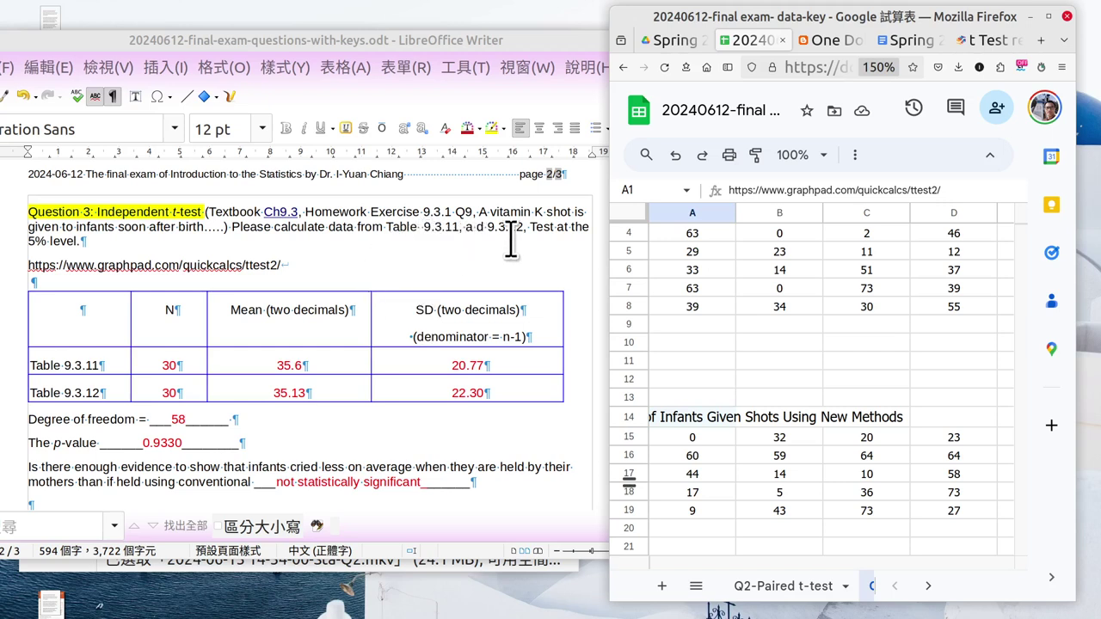
pyautogui.scroll(2, 774, 378)
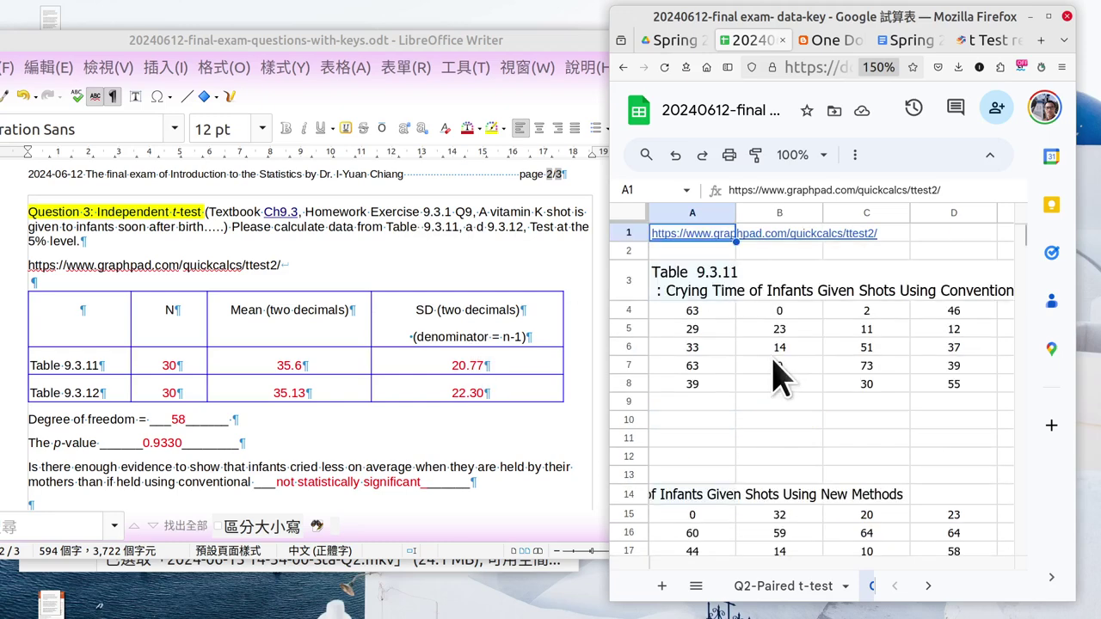
pyautogui.moveTo(692, 311); pyautogui.dragTo(968, 394)
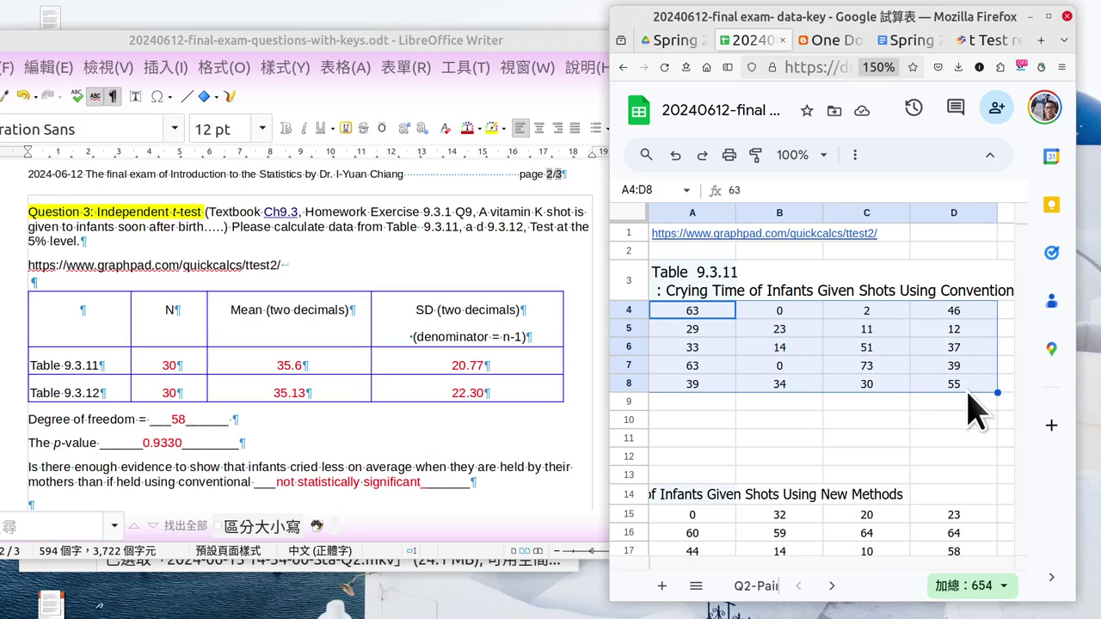
pyautogui.click(856, 457)
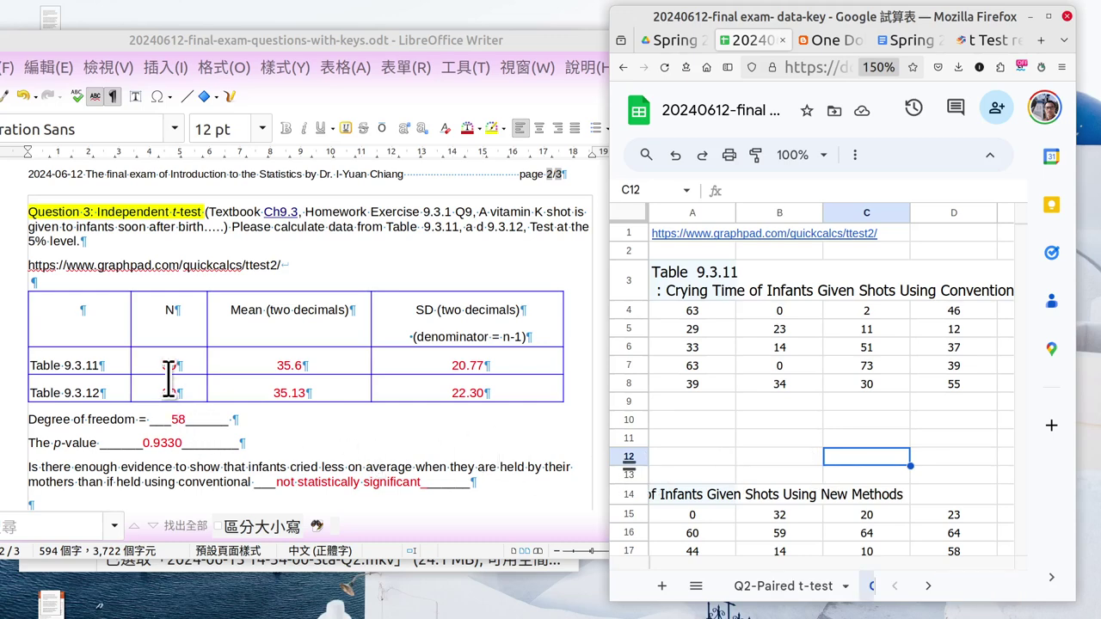
# Step: Switch to the LibreOffice Writer exam document and review the N, Mean and SD columns of the Question 3 table
pyautogui.moveTo(159, 365); pyautogui.dragTo(183, 370)
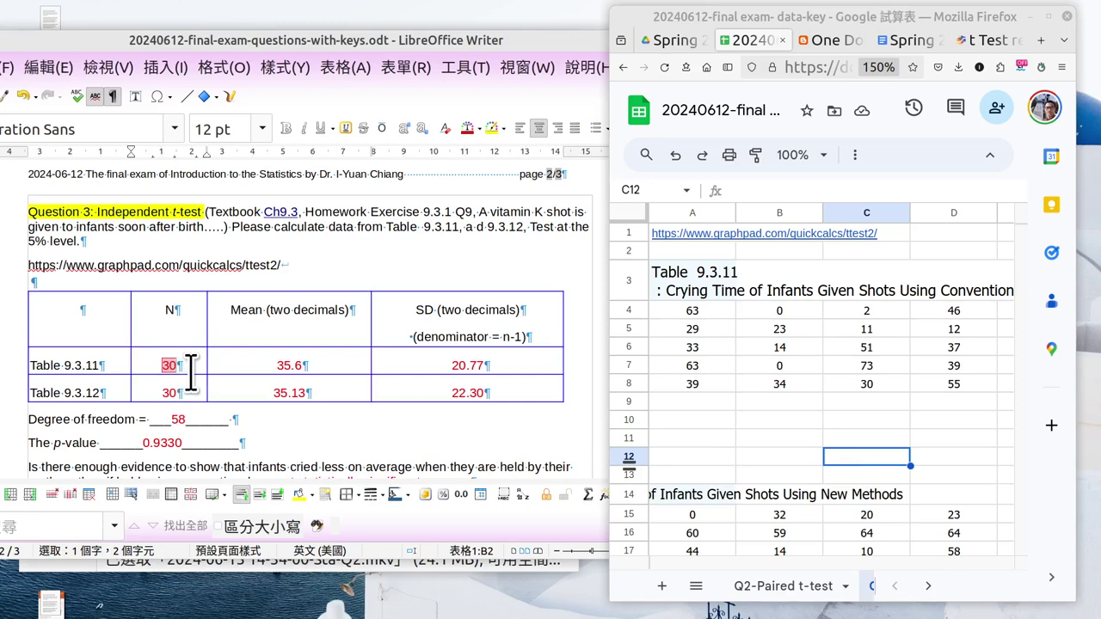
pyautogui.moveTo(243, 315); pyautogui.dragTo(281, 397)
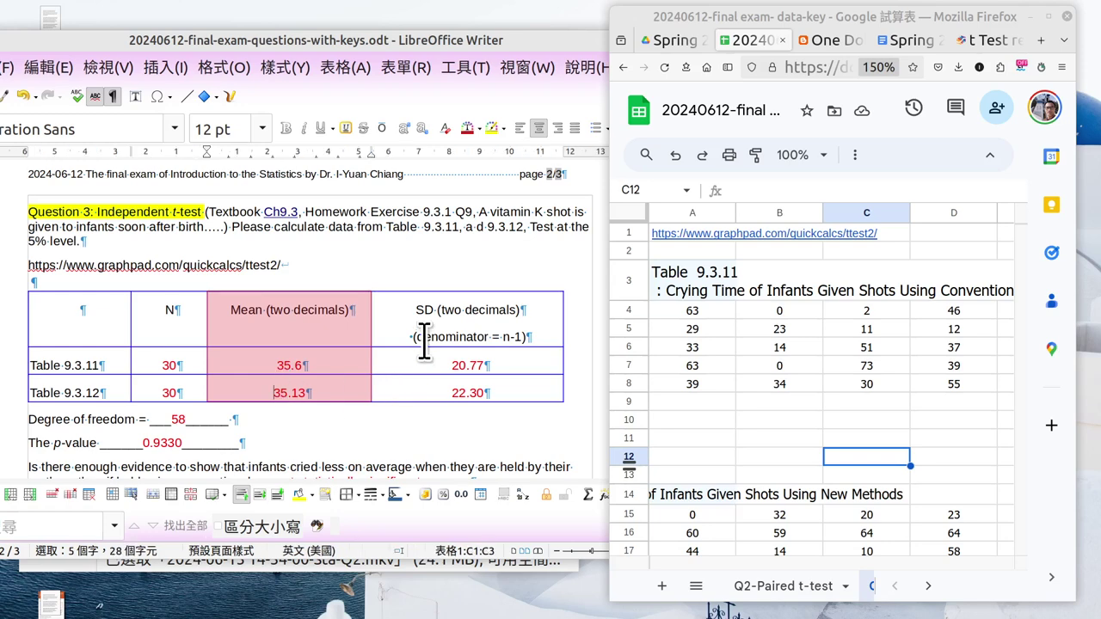
pyautogui.moveTo(424, 342); pyautogui.dragTo(441, 387)
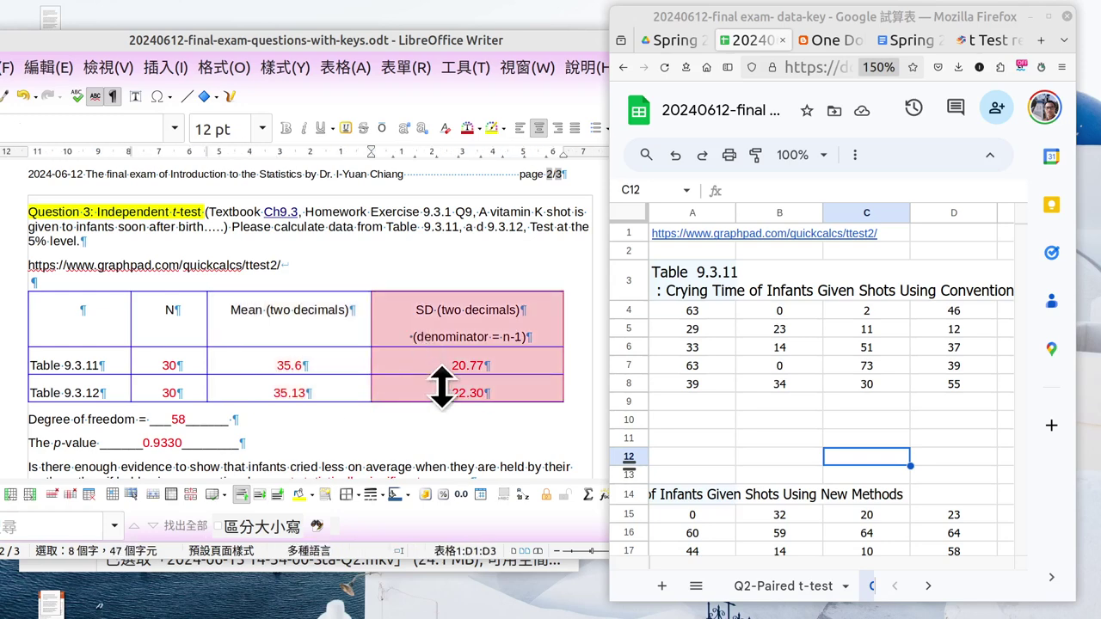
pyautogui.click(440, 442)
pyautogui.scroll(-1, 100, 421)
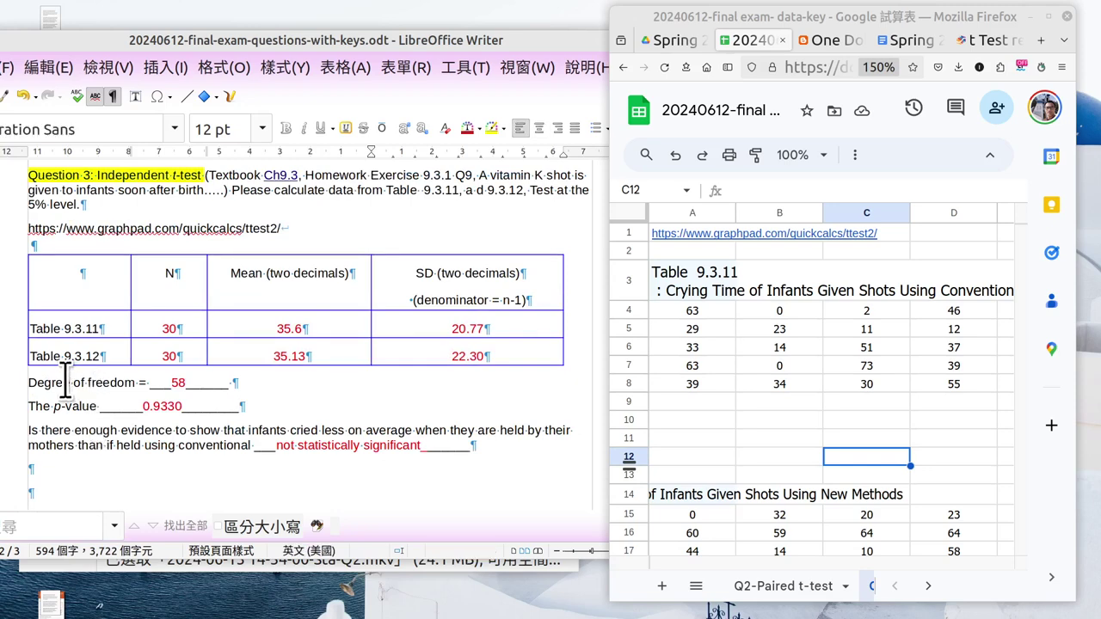
# Step: Examine how the degree of freedom follows from the two sample sizes, and review the p-value and significance answers for Question 3
pyautogui.moveTo(62, 382); pyautogui.dragTo(120, 379)
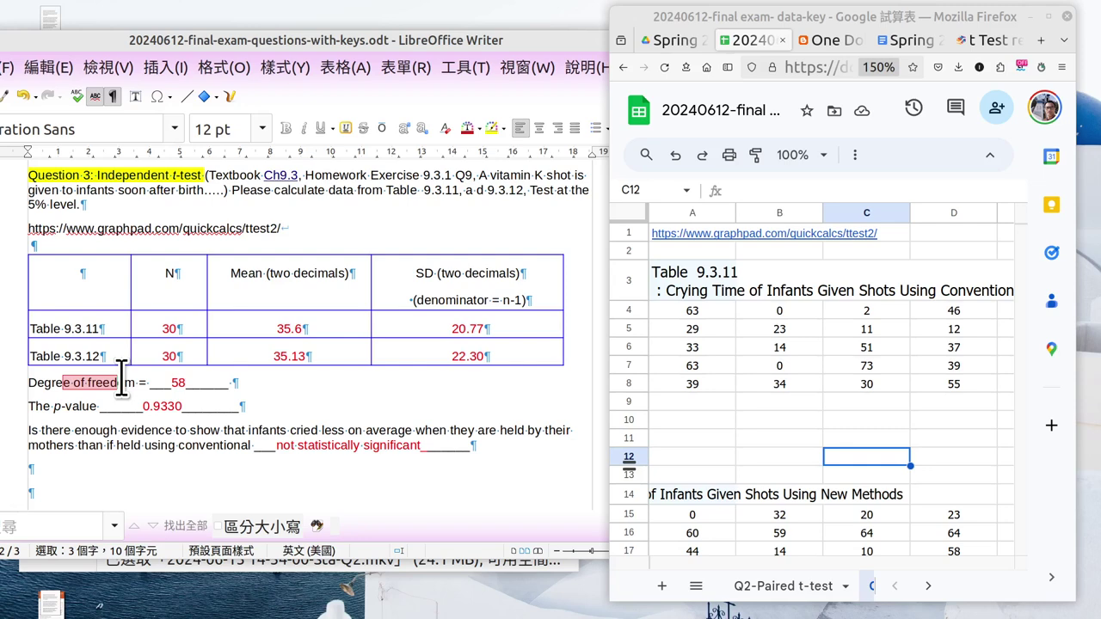
pyautogui.doubleClick(168, 328)
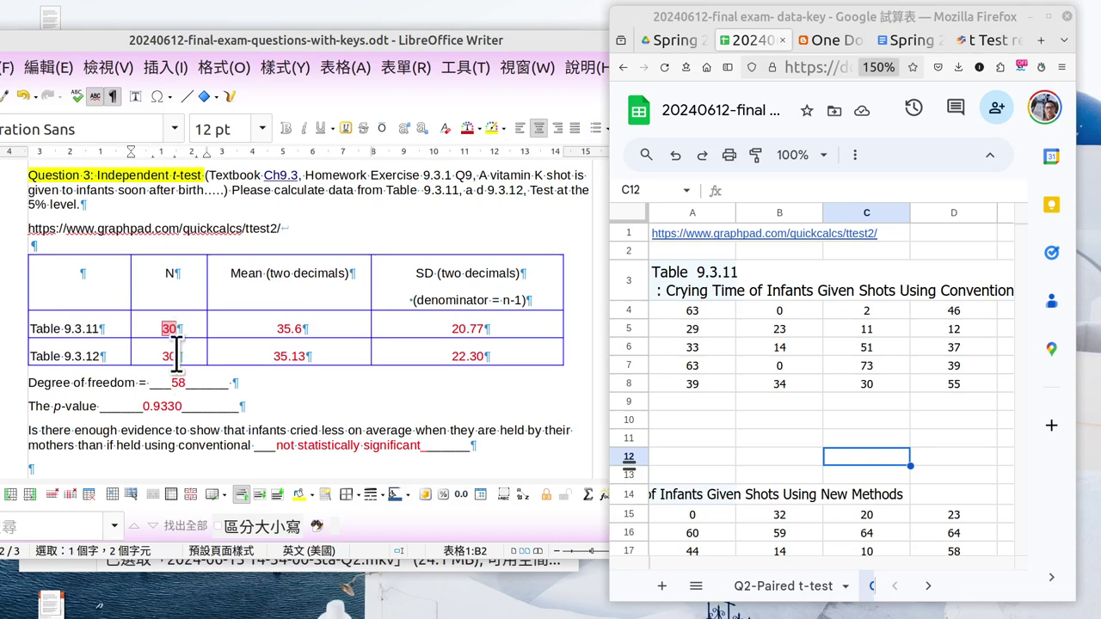
pyautogui.doubleClick(165, 356)
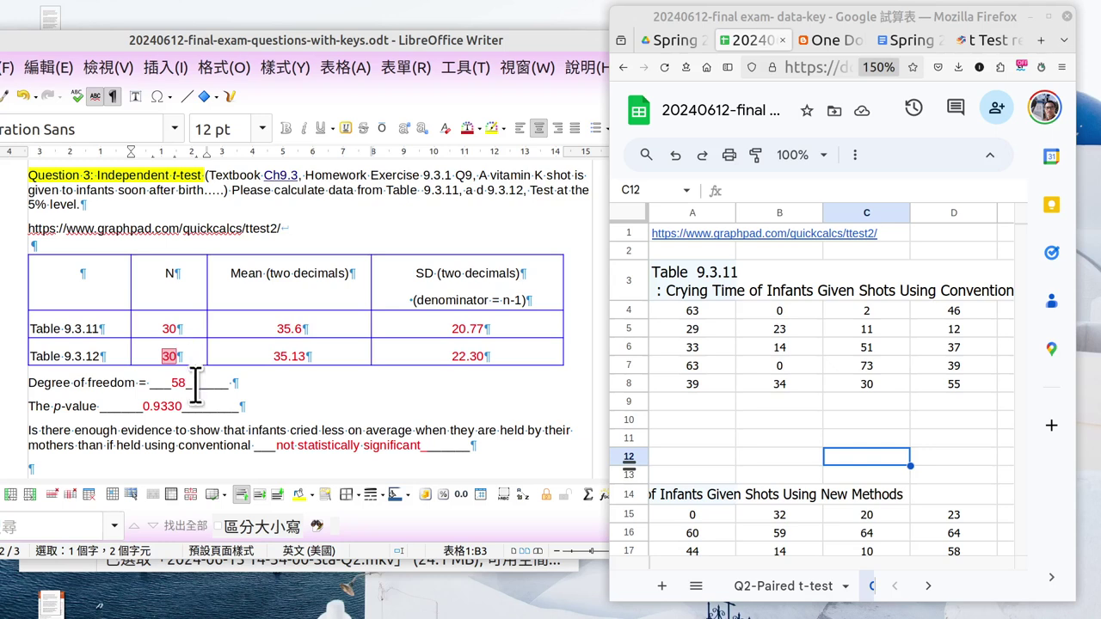
pyautogui.doubleClick(178, 383)
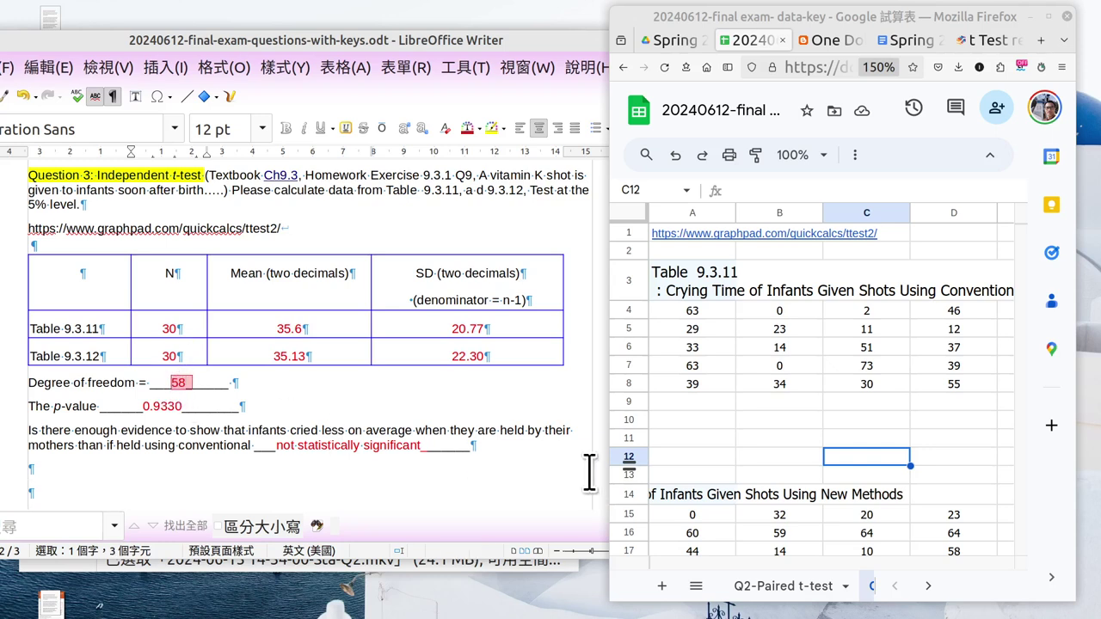
pyautogui.moveTo(31, 407); pyautogui.dragTo(162, 408)
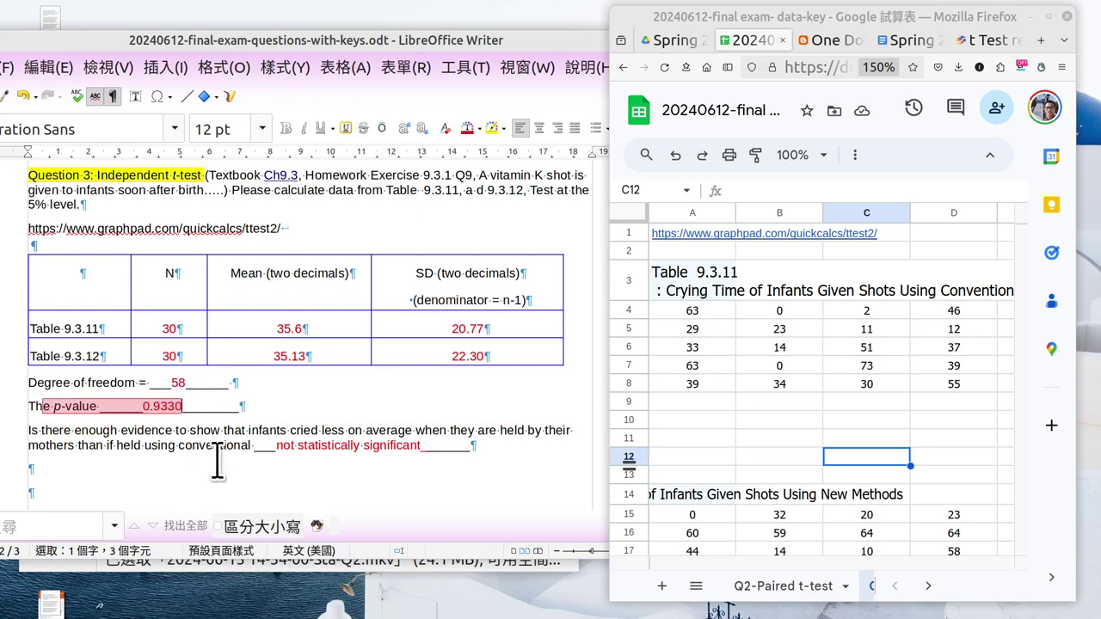
pyautogui.click(257, 468)
pyautogui.moveTo(276, 446); pyautogui.dragTo(426, 438)
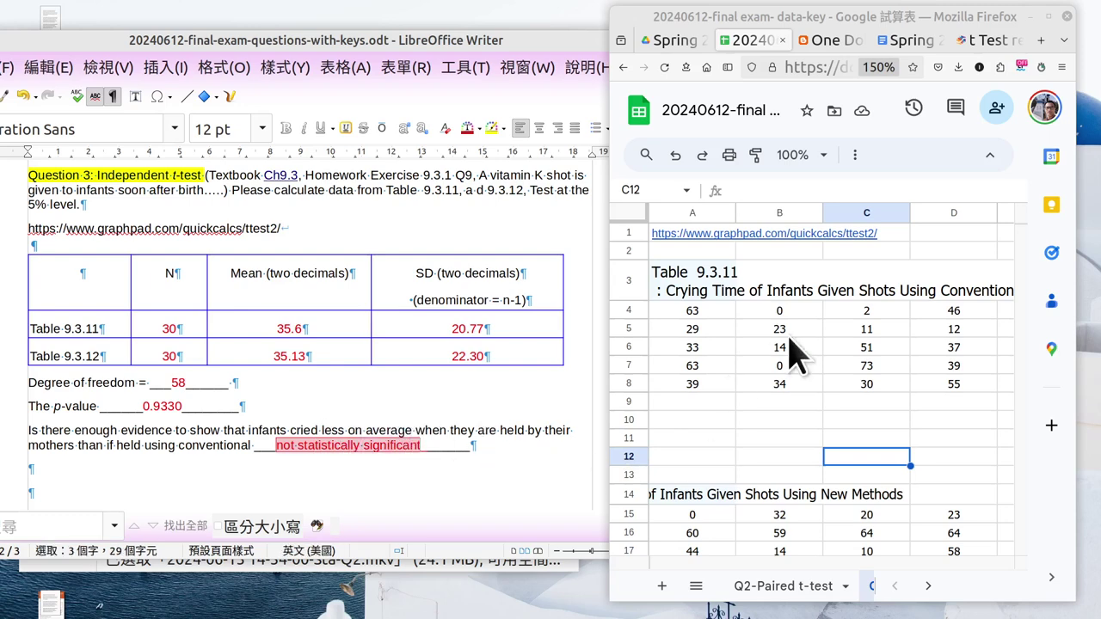
# Step: Switch to Firefox in full-screen size and close the GraphPad page with the earlier paired t test results
pyautogui.click(1048, 17)
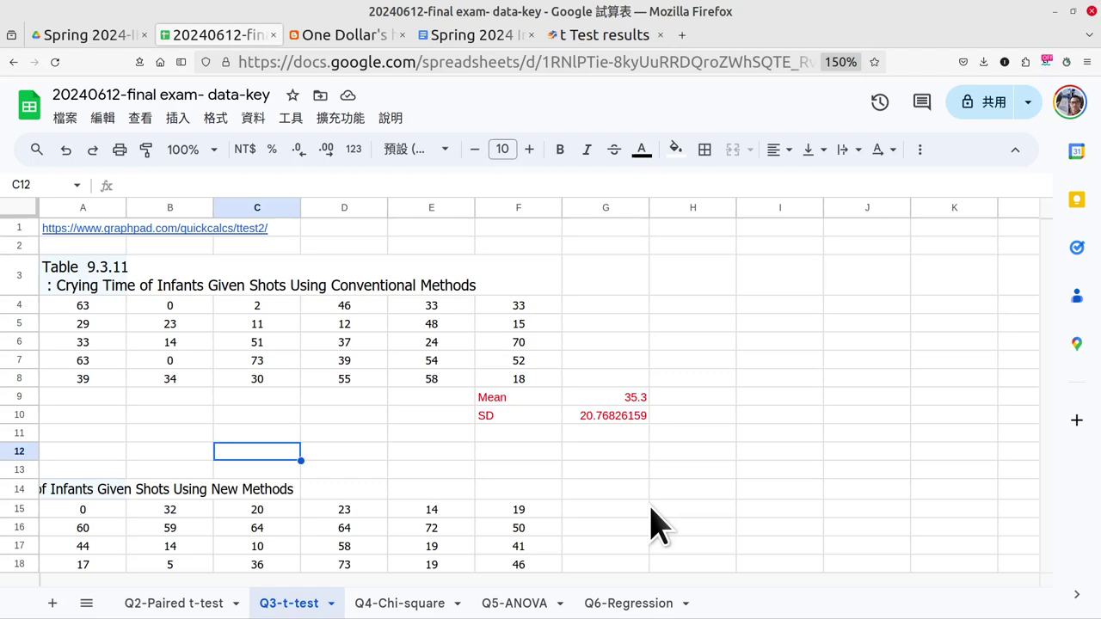
pyautogui.click(579, 35)
pyautogui.scroll(6, 472, 418)
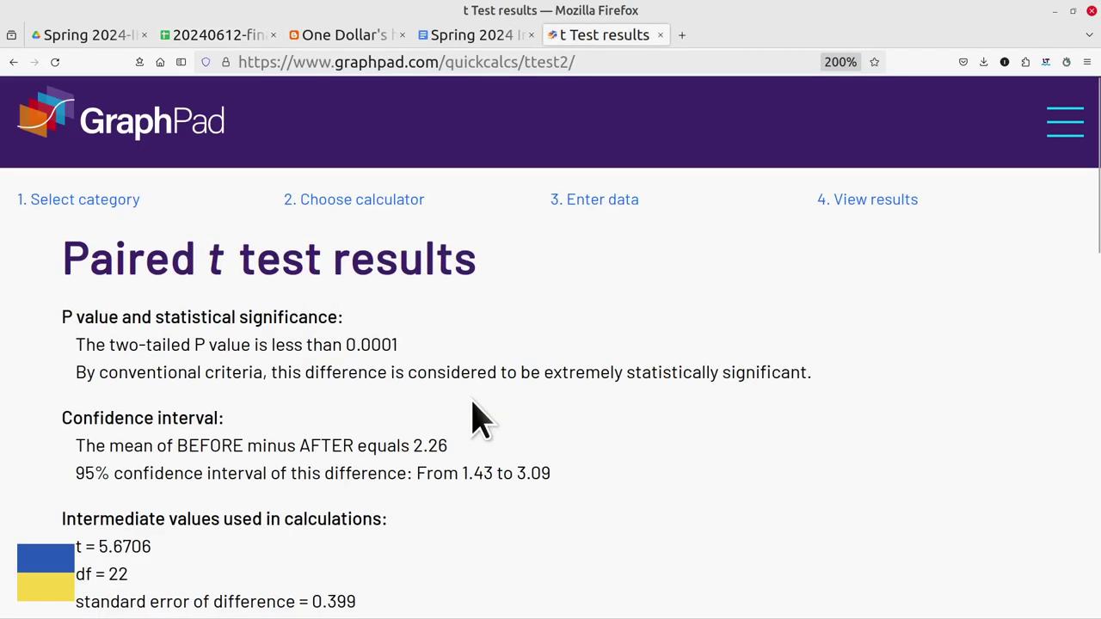
pyautogui.click(140, 122)
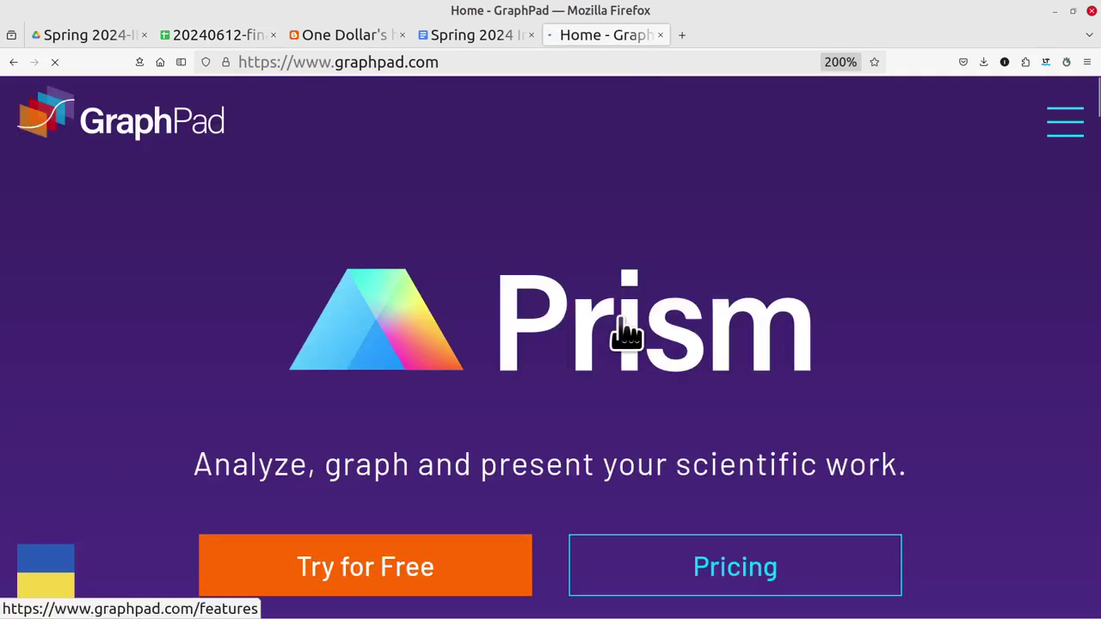
pyautogui.click(660, 34)
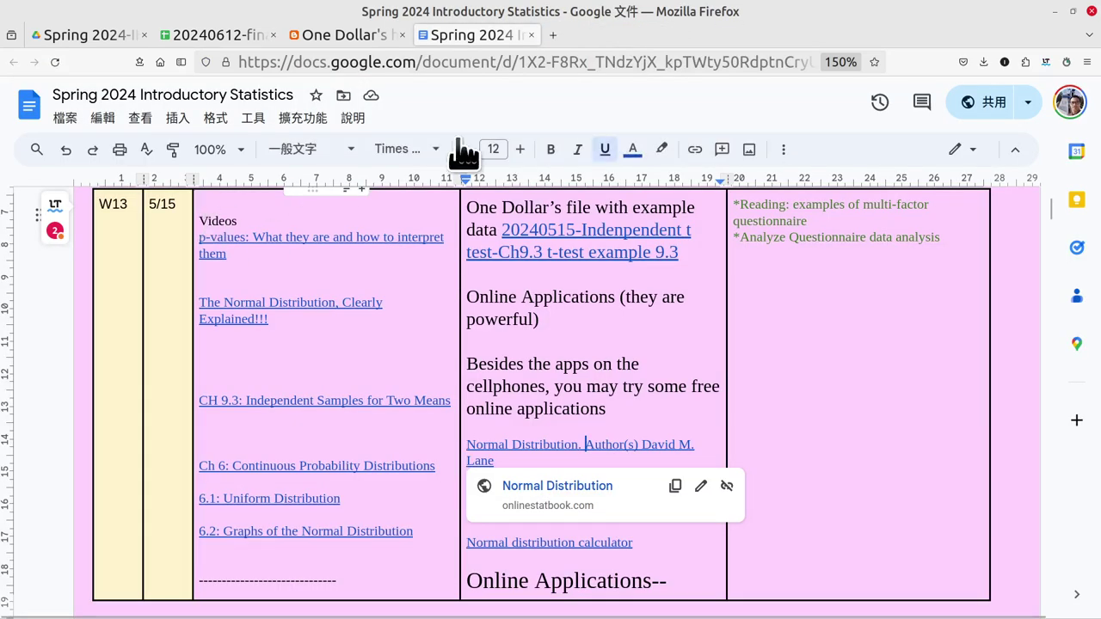
# Step: Open the GraphPad t test calculator from the link in cell A1 of the data-key spreadsheet
pyautogui.click(219, 35)
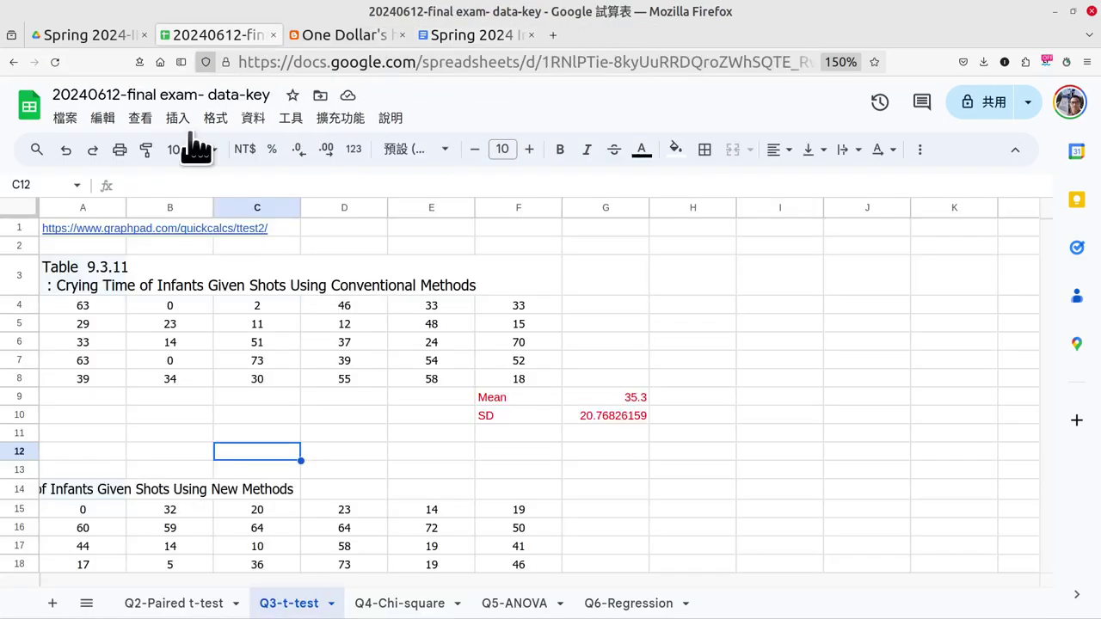
pyautogui.click(181, 230)
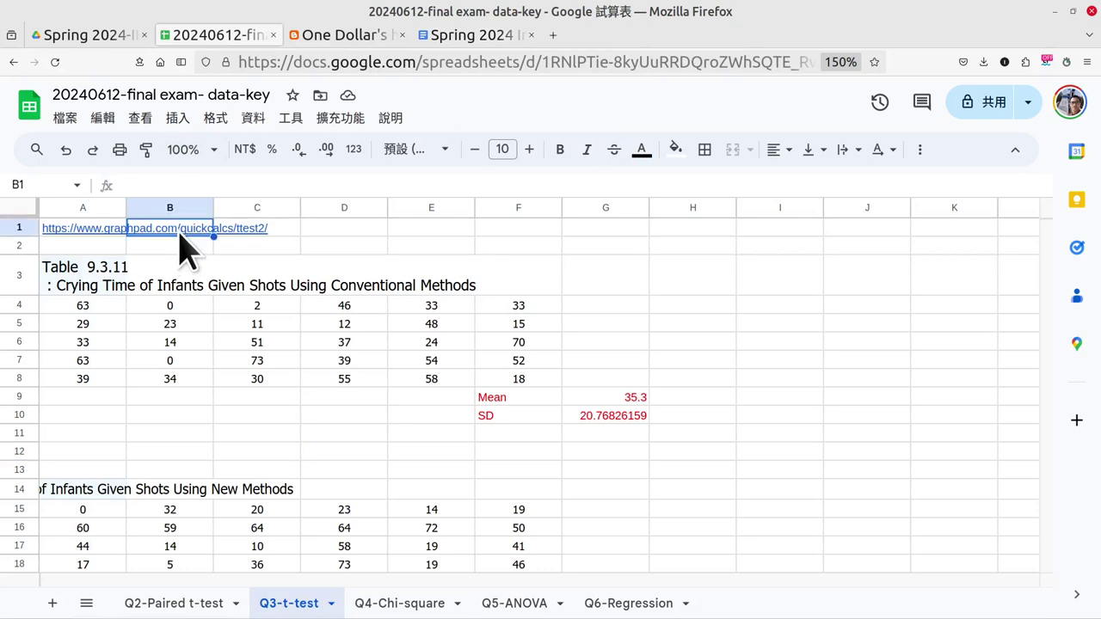
pyautogui.click(71, 231)
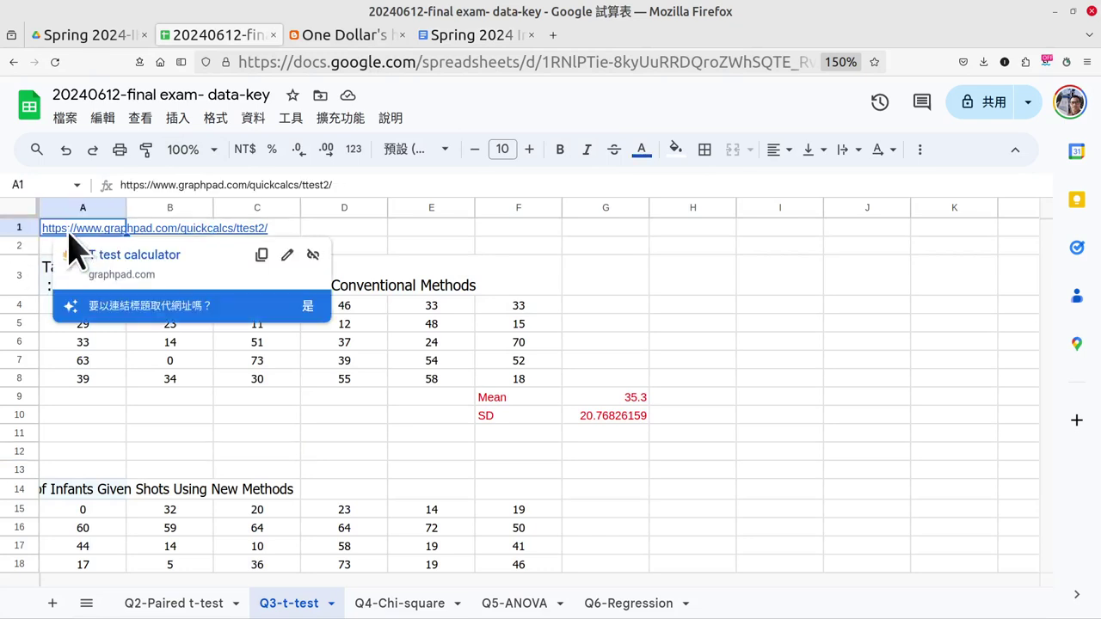
pyautogui.click(110, 268)
pyautogui.click(330, 40)
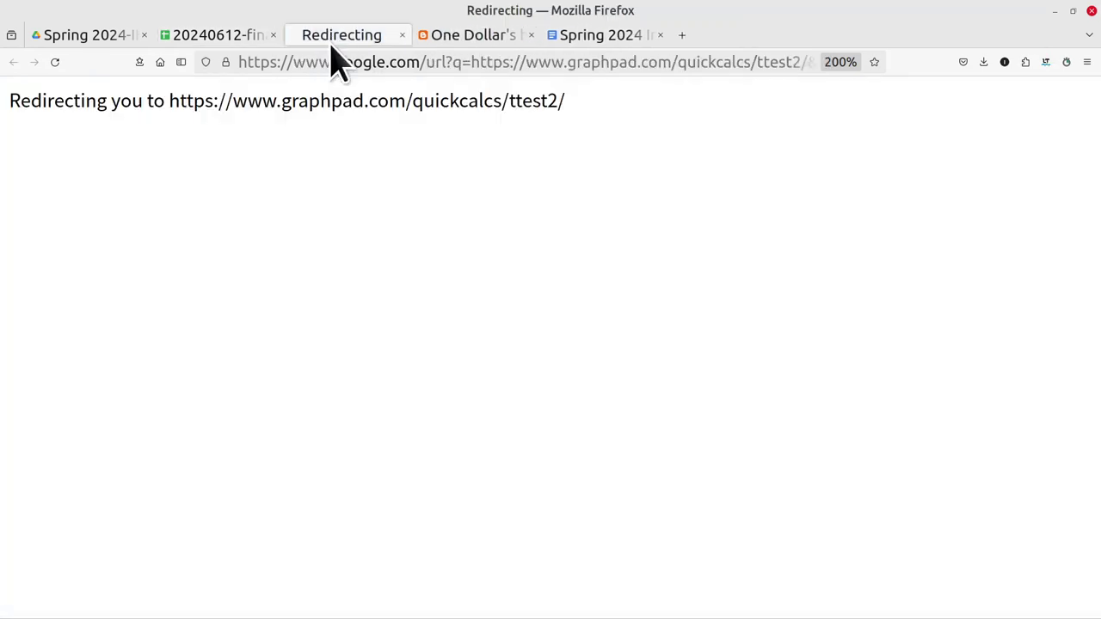
# Step: Copy the Table 9.3.11 conventional-methods values in A4:F8 of the Q3-t-test sheet
pyautogui.click(197, 38)
pyautogui.moveTo(62, 311); pyautogui.dragTo(516, 388)
pyautogui.rightClick(516, 388)
pyautogui.click(554, 193)
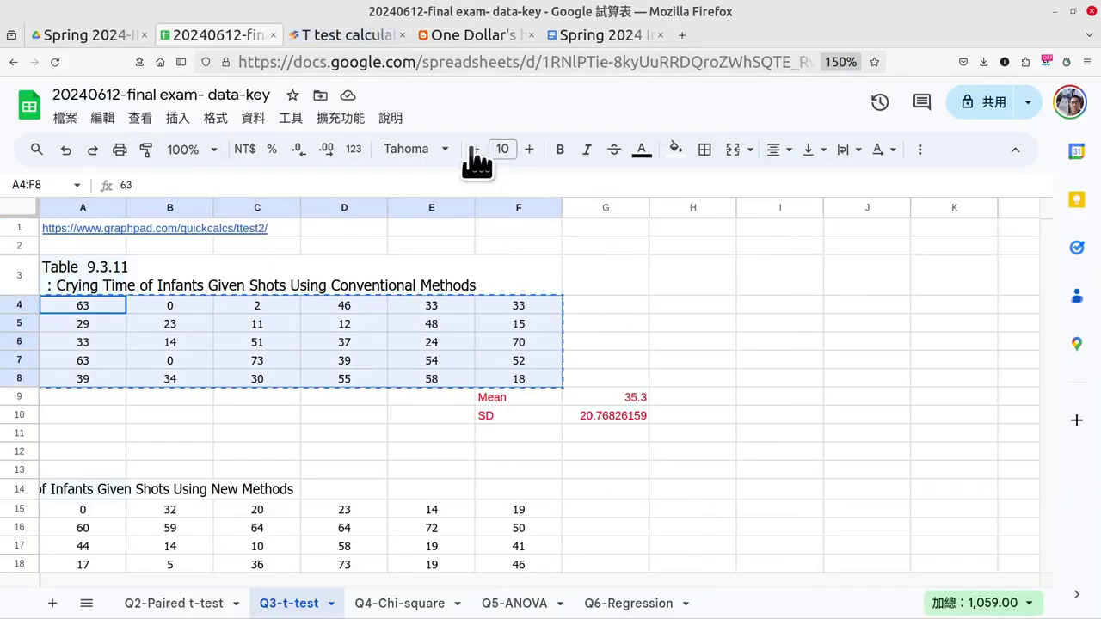
# Step: Set the calculator's data entry format to "Enter or paste up to 2000 rows" and paste the copied values into Group One
pyautogui.click(332, 38)
pyautogui.scroll(-4, 253, 509)
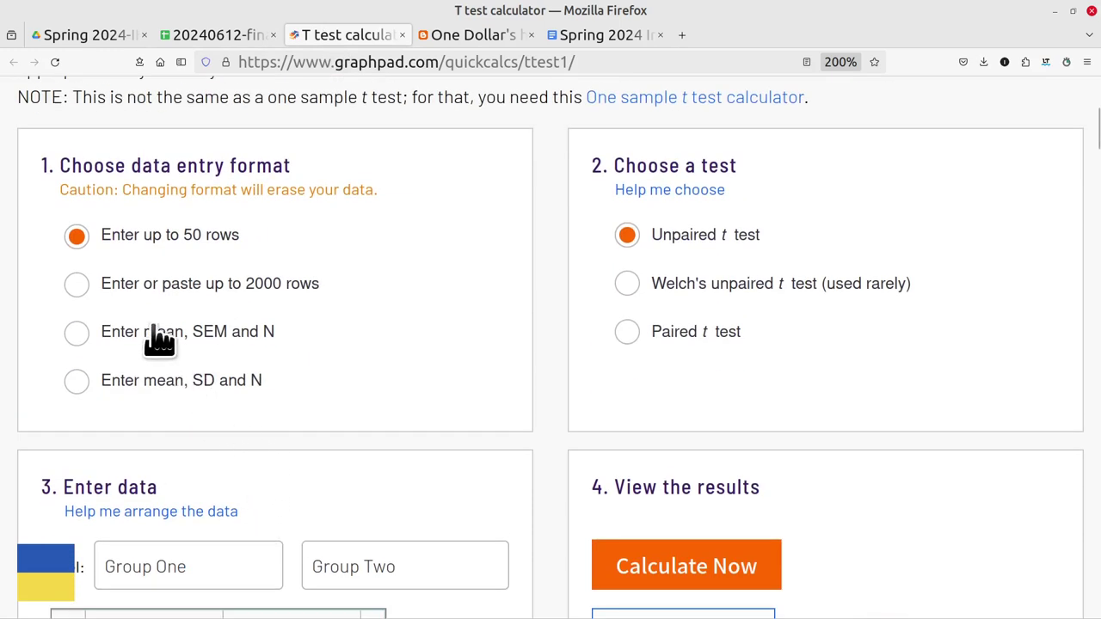
pyautogui.click(120, 285)
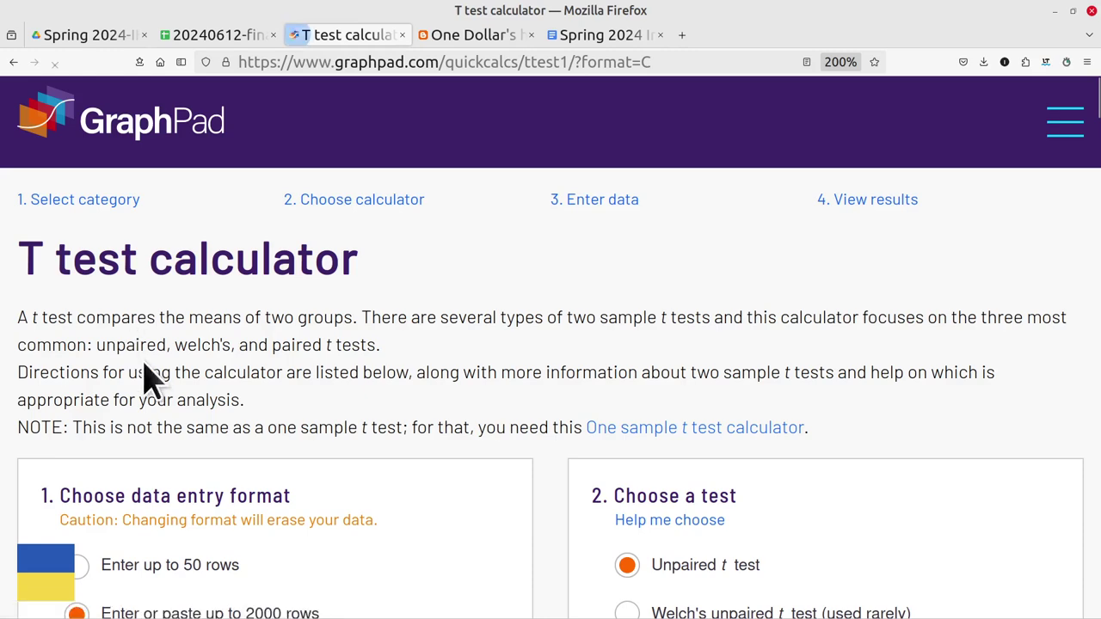
pyautogui.click(176, 371)
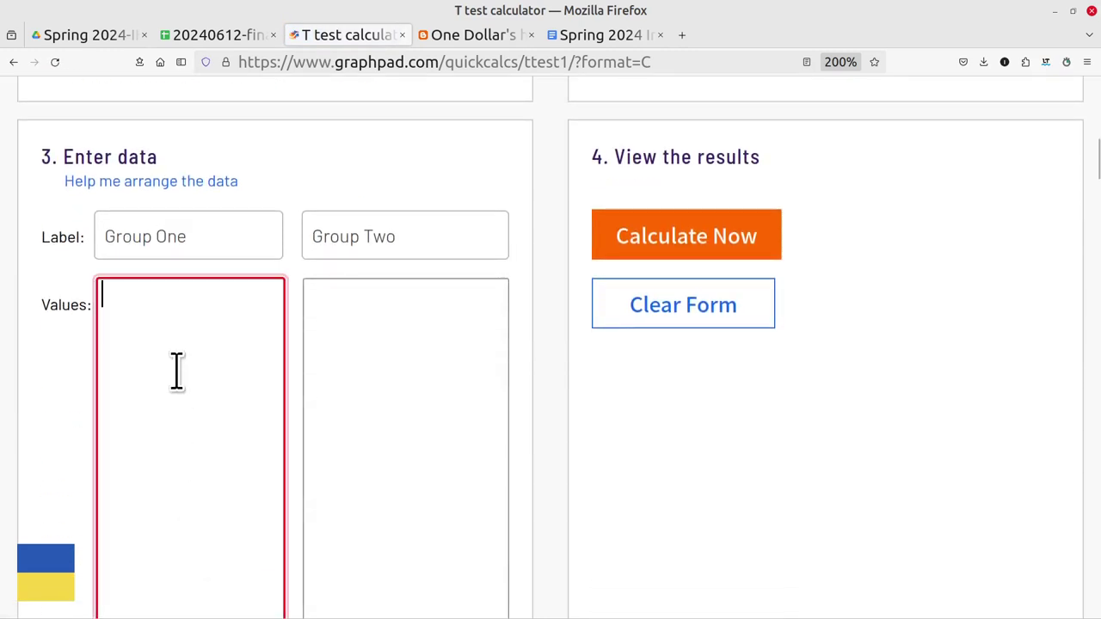
pyautogui.hotkey('ctrl', 'v')
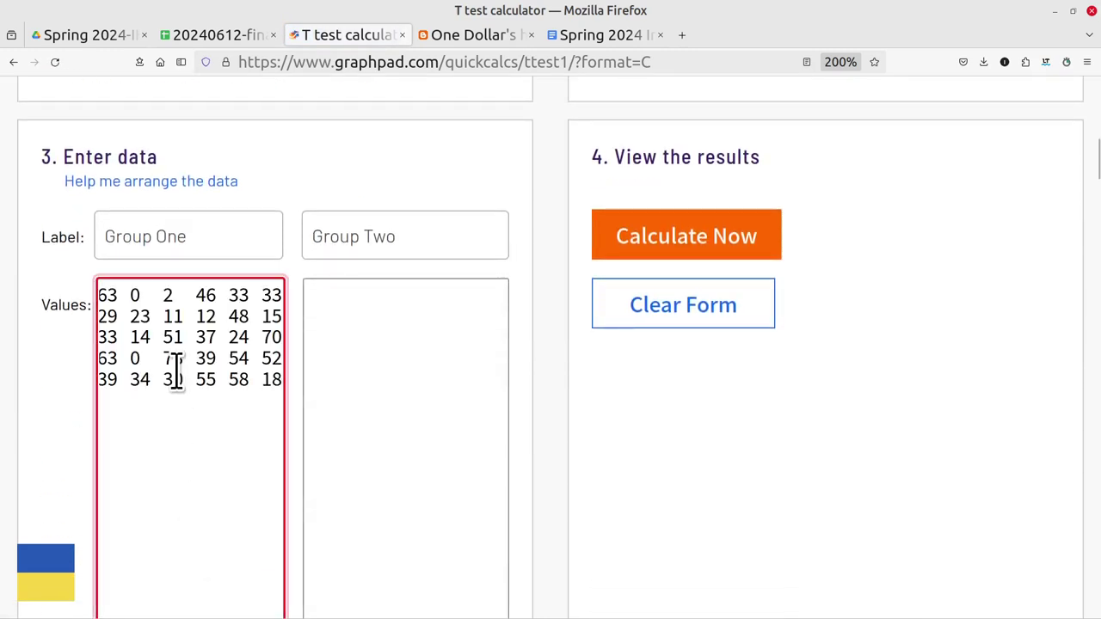
# Step: Copy the new-methods crying-time values in A15:F19 of the Q3-t-test sheet
pyautogui.click(598, 34)
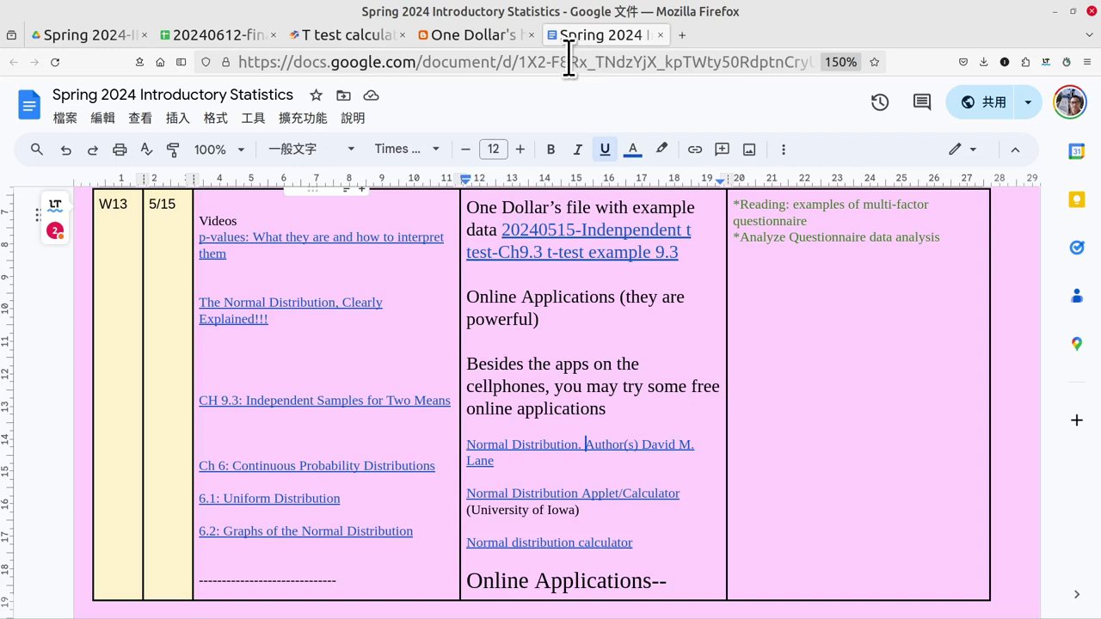
pyautogui.click(217, 36)
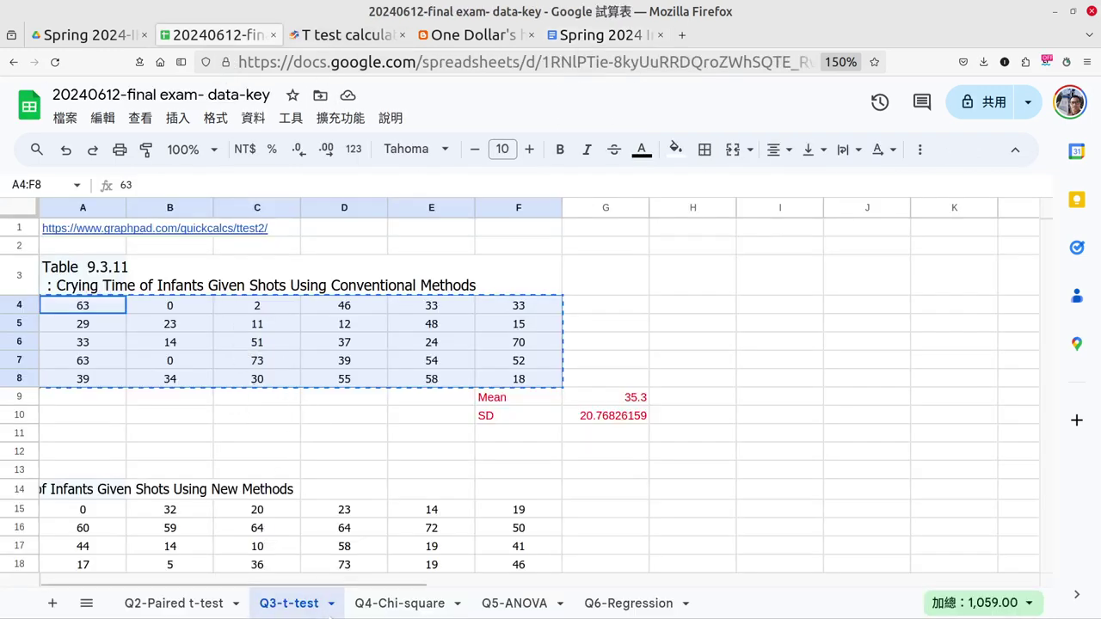
pyautogui.scroll(-3, 221, 570)
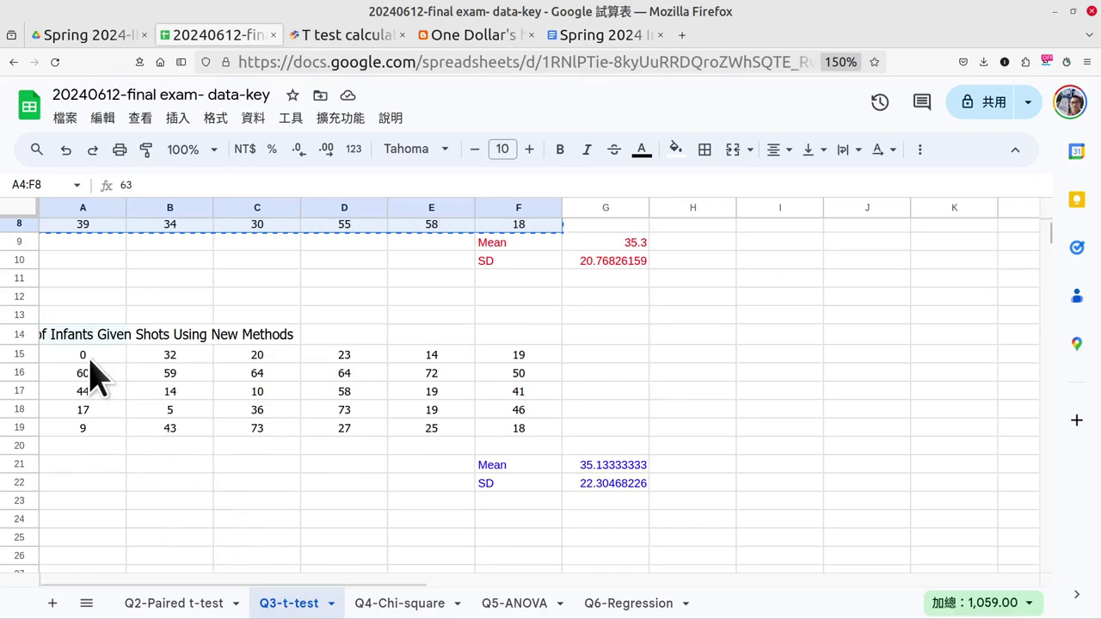
pyautogui.moveTo(88, 358); pyautogui.dragTo(518, 447)
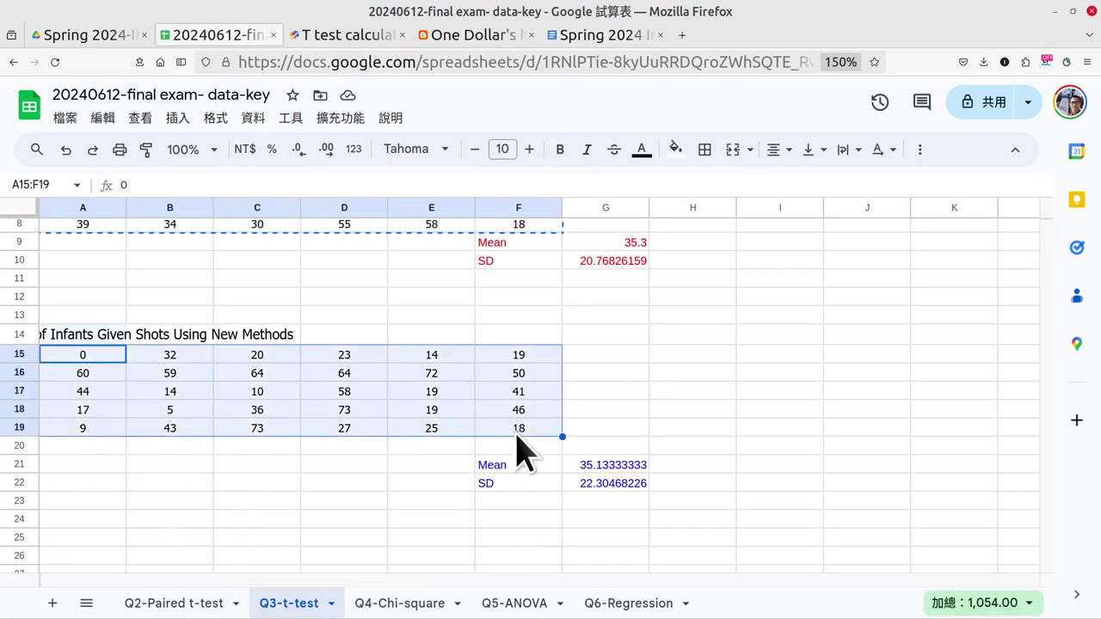
# Step: Paste the copied new-methods values into Group Two of the GraphPad t test calculator
pyautogui.click(344, 35)
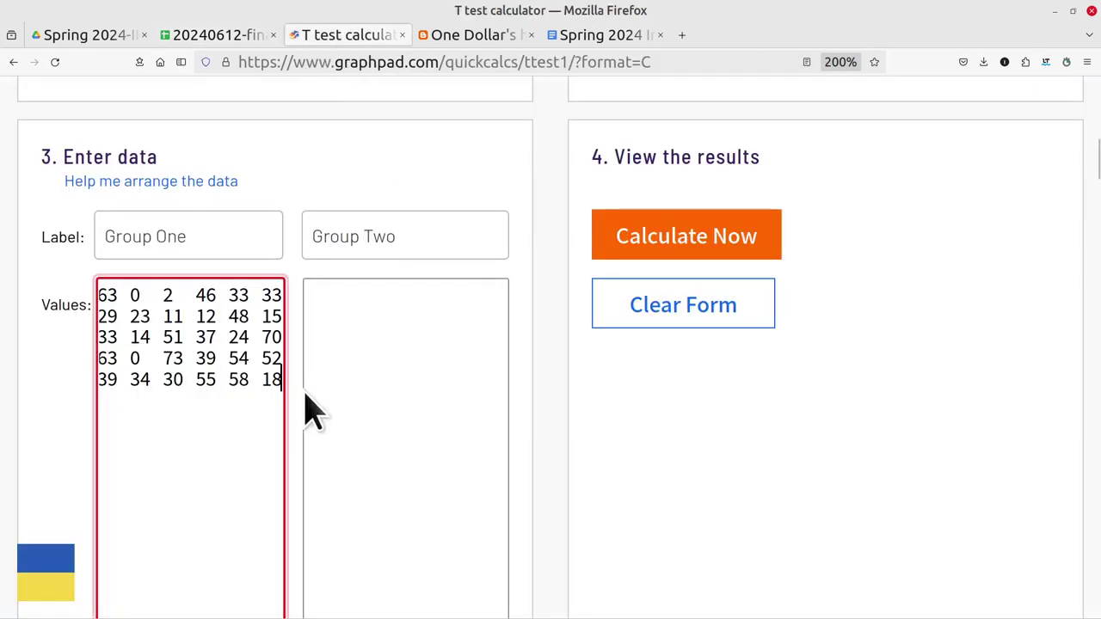
pyautogui.click(355, 344)
pyautogui.hotkey('ctrl', 'v')
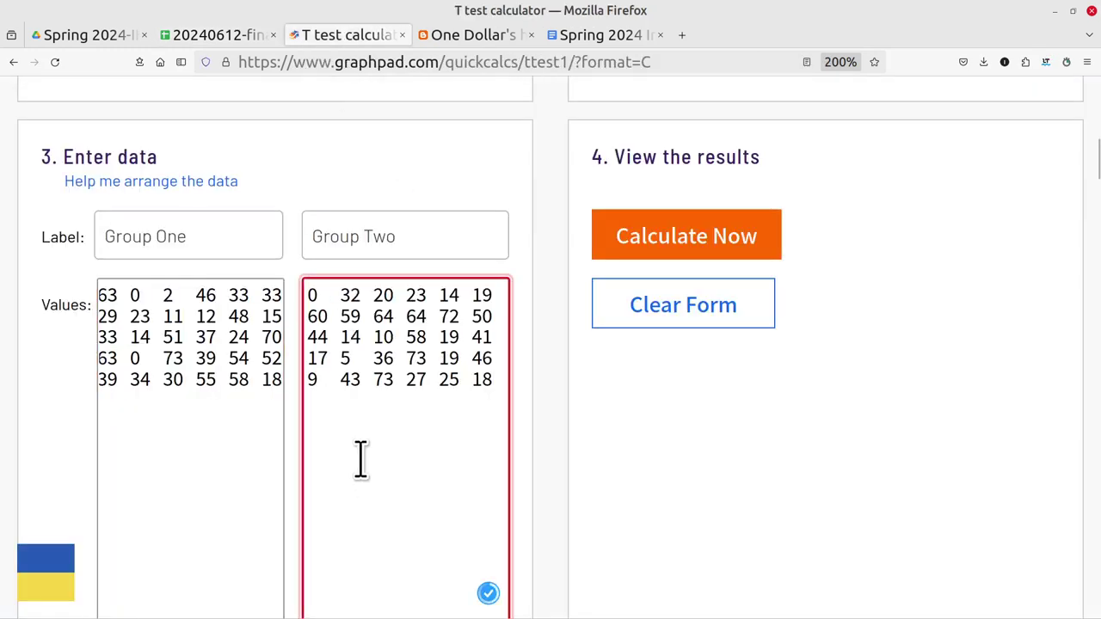
pyautogui.scroll(3, 688, 435)
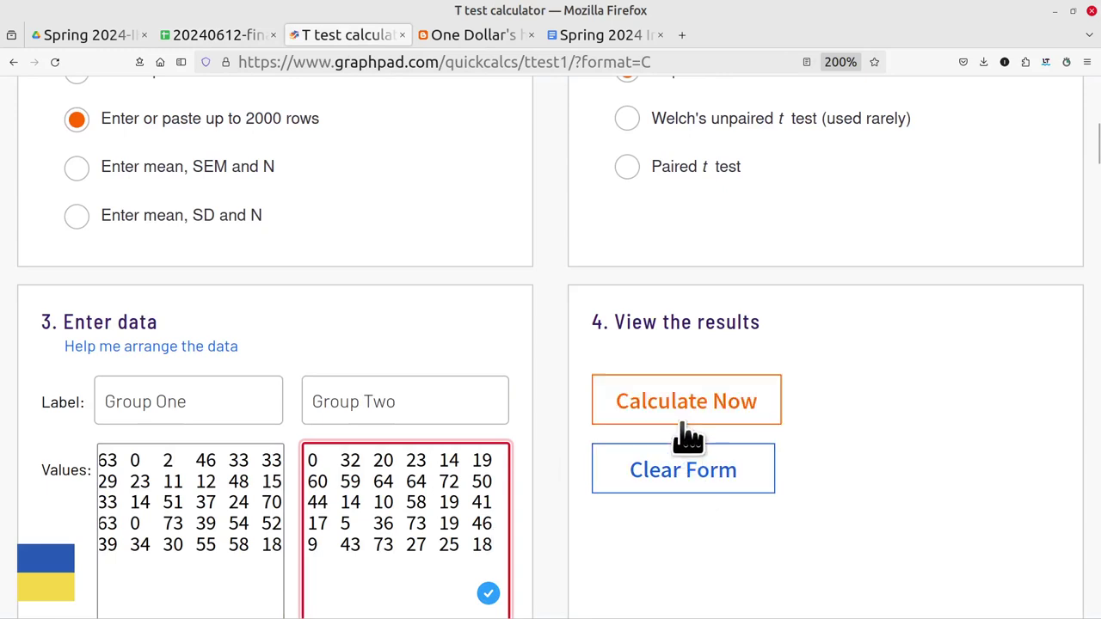
# Step: Try to calculate the unpaired t test from the pasted group values, and return to the data entry form
pyautogui.click(679, 416)
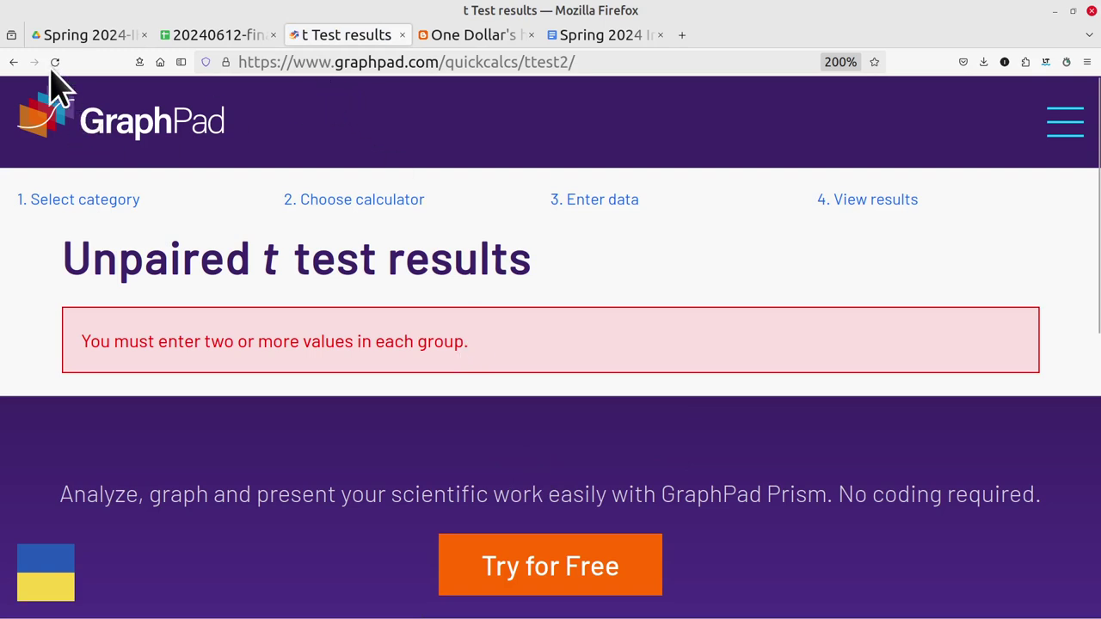
pyautogui.click(13, 62)
pyautogui.scroll(-4, 353, 438)
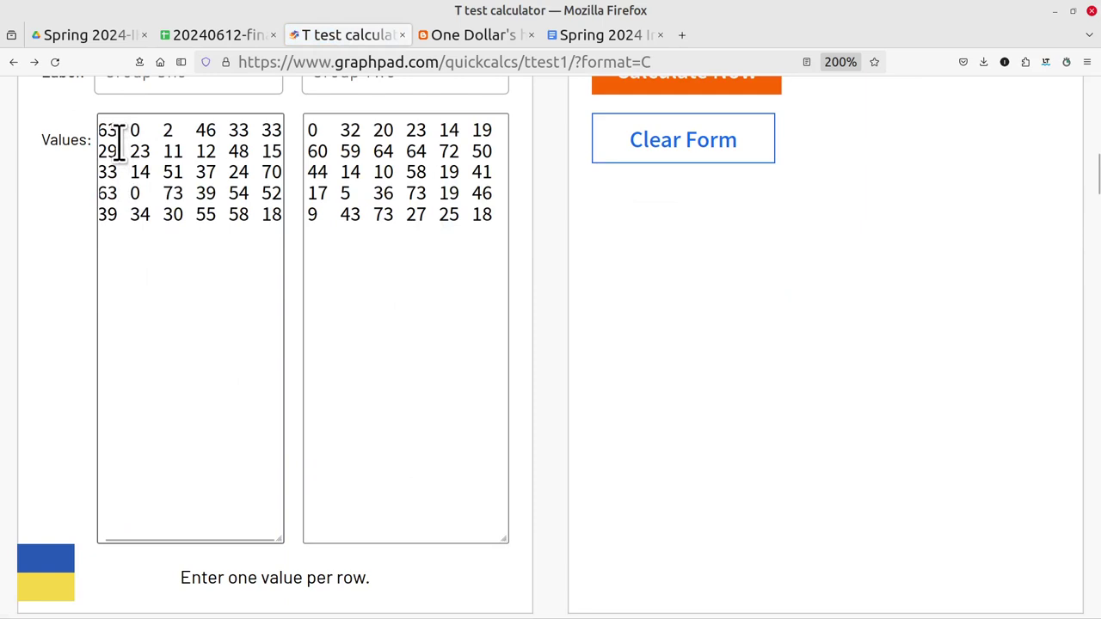
pyautogui.scroll(2, 479, 349)
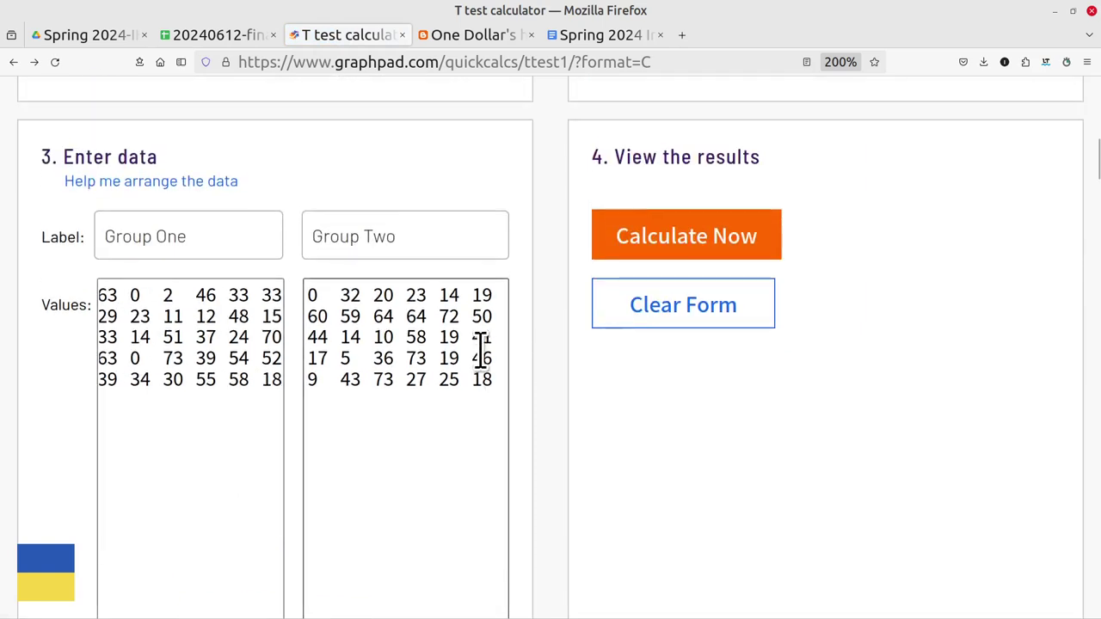
# Step: Copy the Mean and SD labels in F9:F10 of the Q3-t-test sheet to I9:I10
pyautogui.click(206, 36)
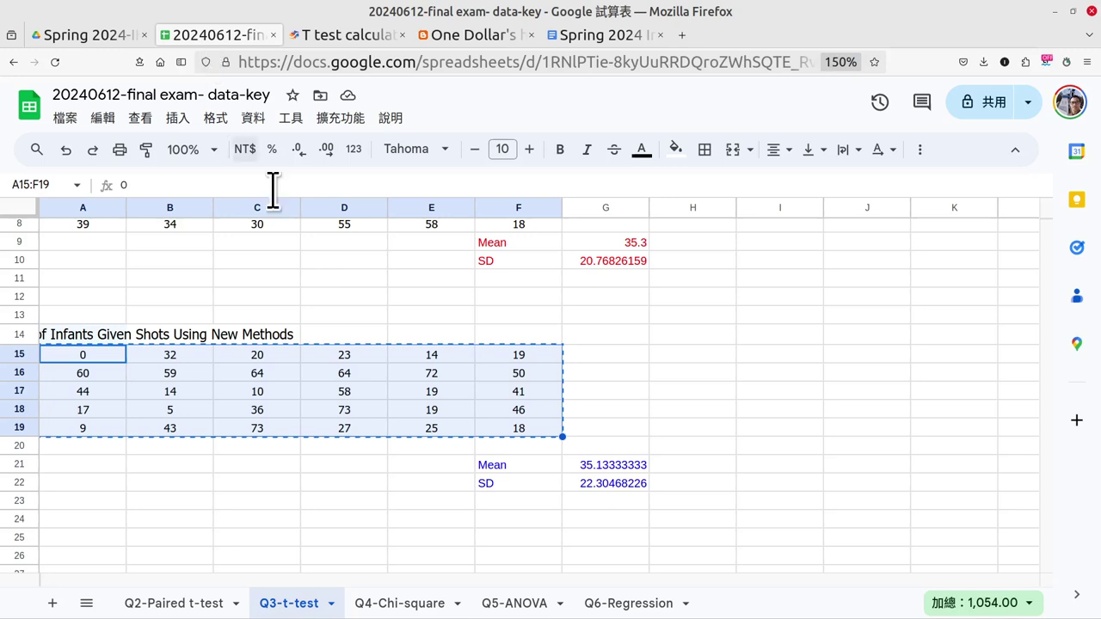
pyautogui.click(616, 373)
pyautogui.scroll(2, 659, 443)
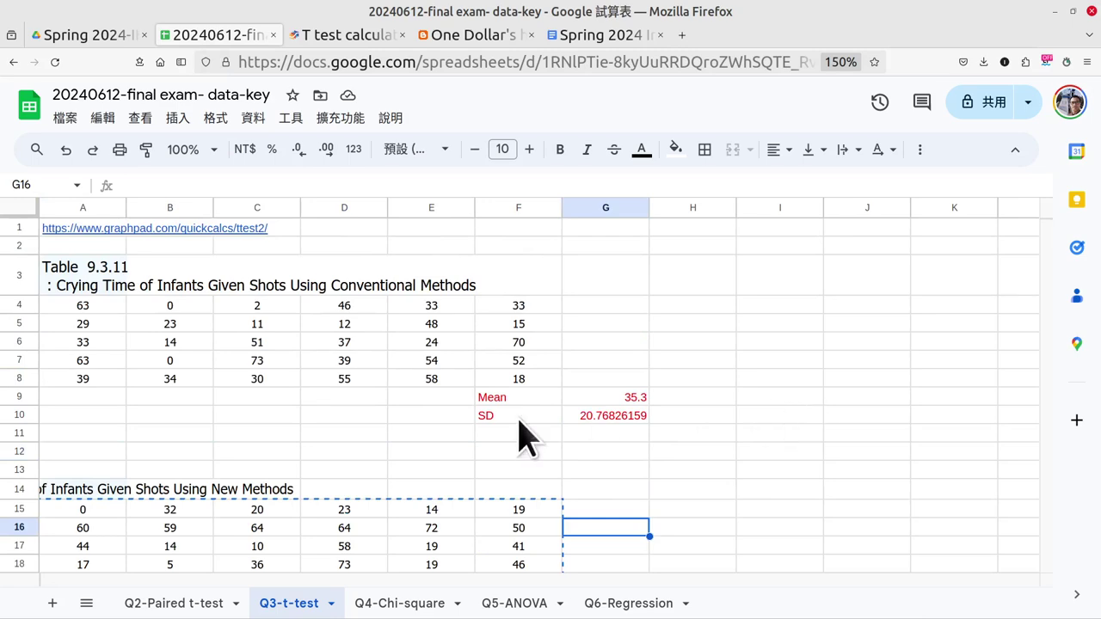
pyautogui.moveTo(516, 397); pyautogui.dragTo(516, 421)
pyautogui.hotkey('ctrl', 'c')
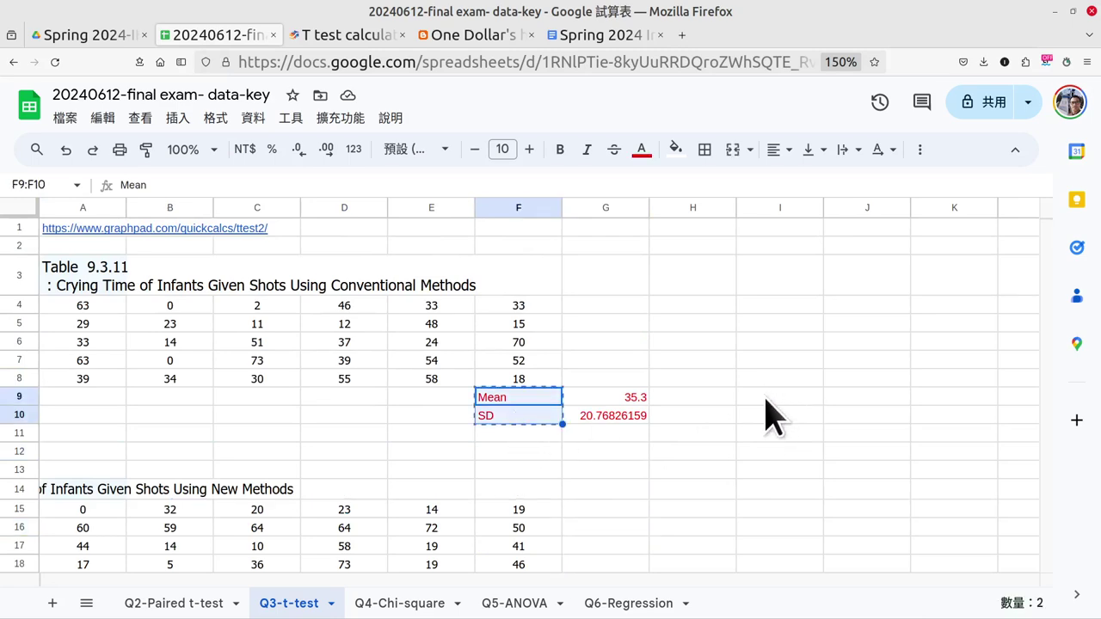
pyautogui.click(767, 397)
pyautogui.hotkey('ctrl', 'v')
# Step: Enter =AVERAGE(A4:F8) in cell J9 beside the copied Mean label, and dismiss the autofill suggestion
pyautogui.click(843, 400)
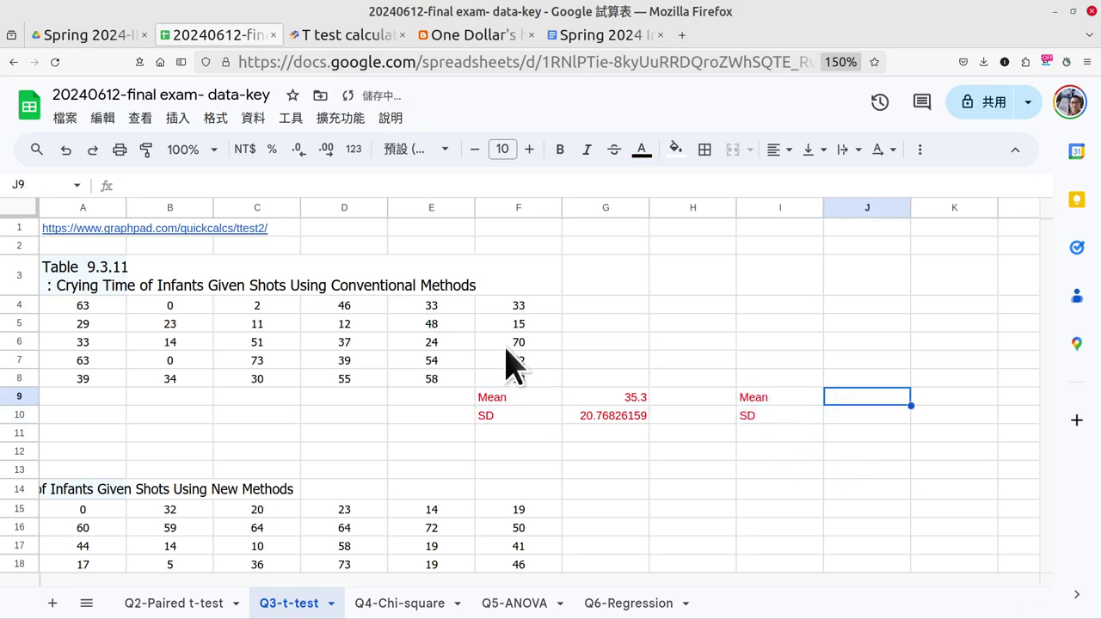
pyautogui.click(147, 180)
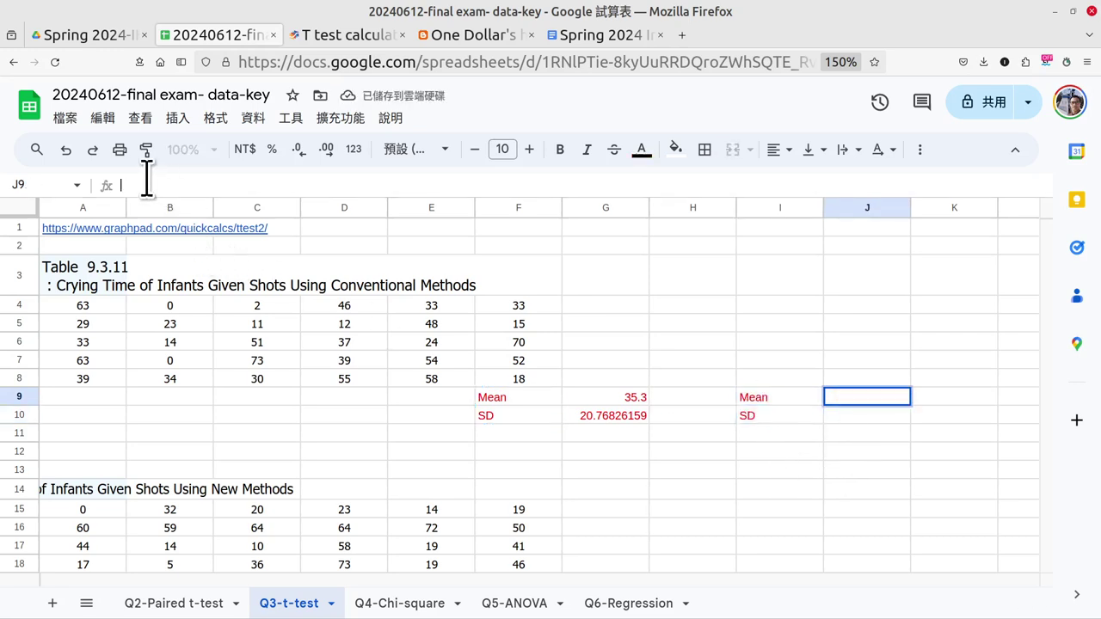
pyautogui.write('=')
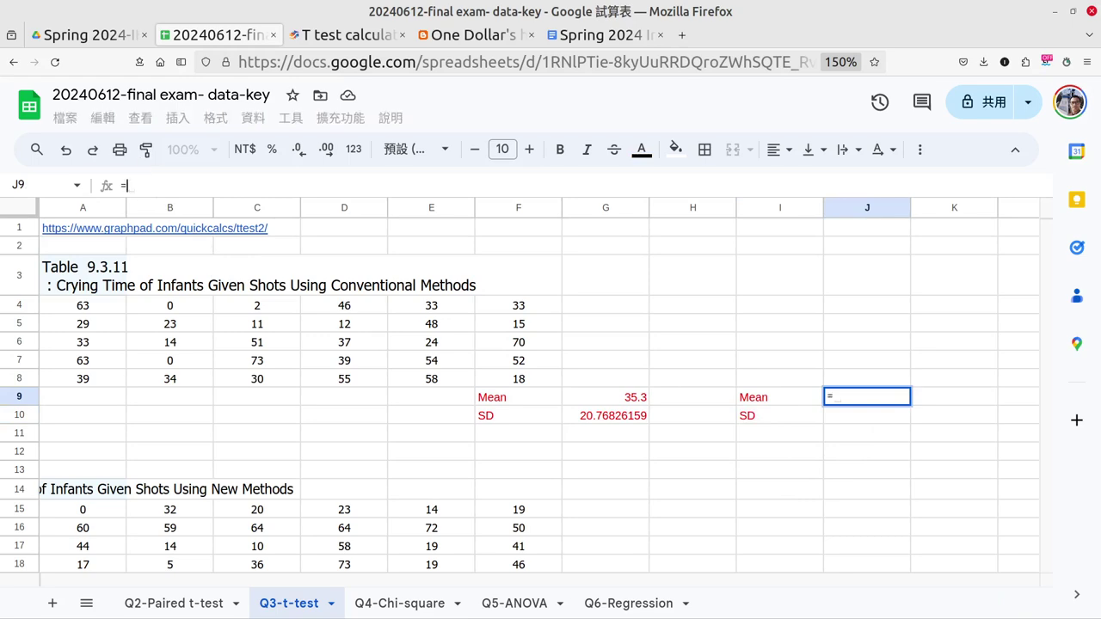
pyautogui.write('ar')
pyautogui.press('BackSpace')
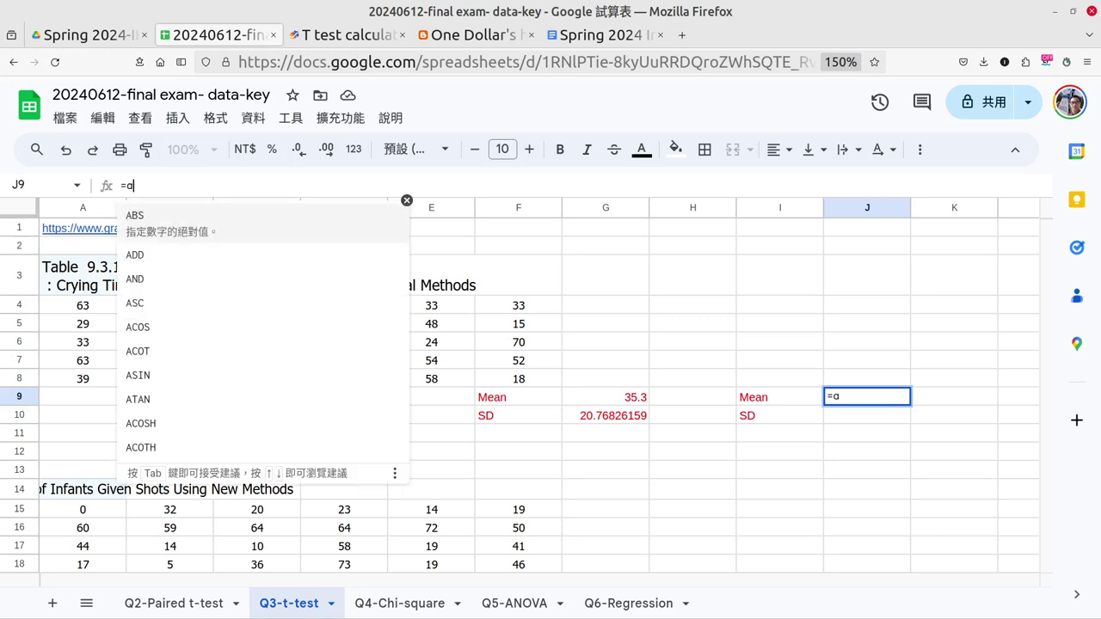
pyautogui.write('verage')
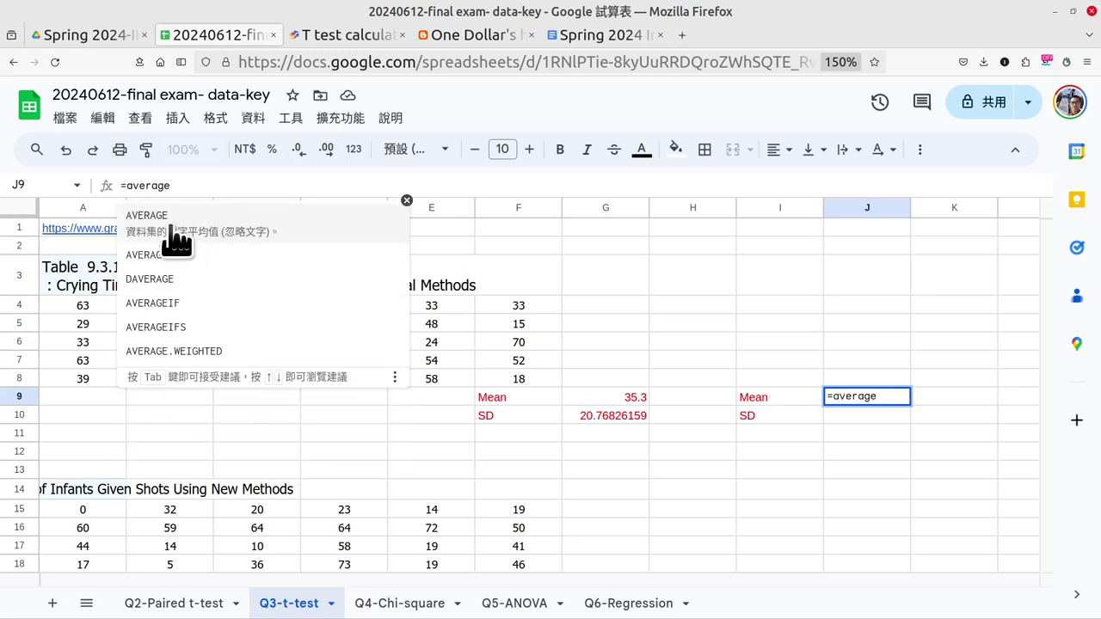
pyautogui.click(171, 227)
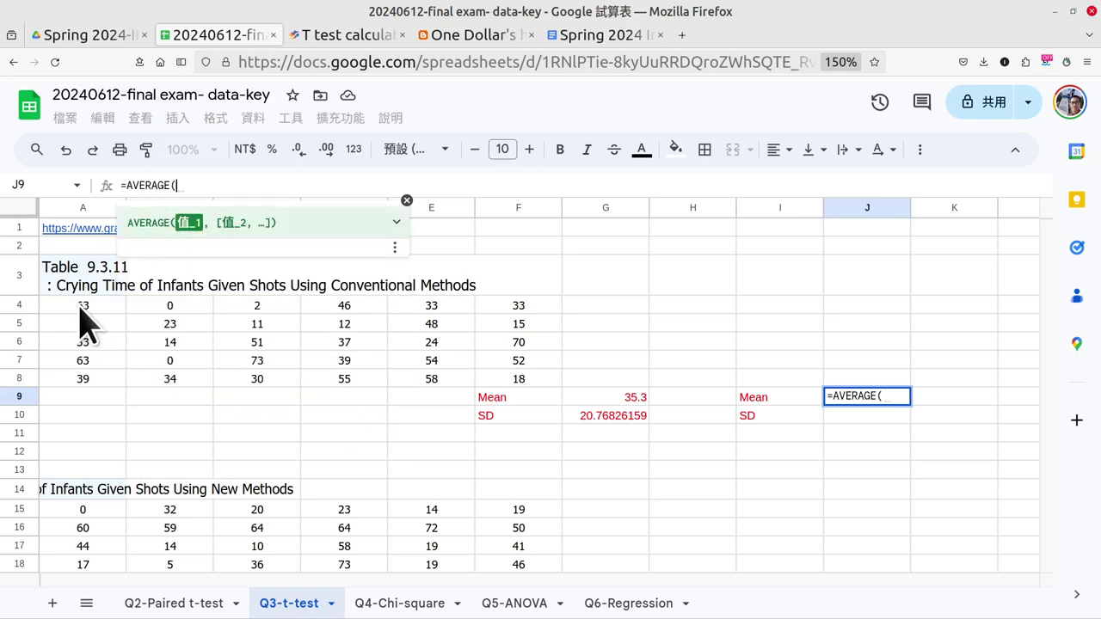
pyautogui.moveTo(80, 307); pyautogui.dragTo(504, 387)
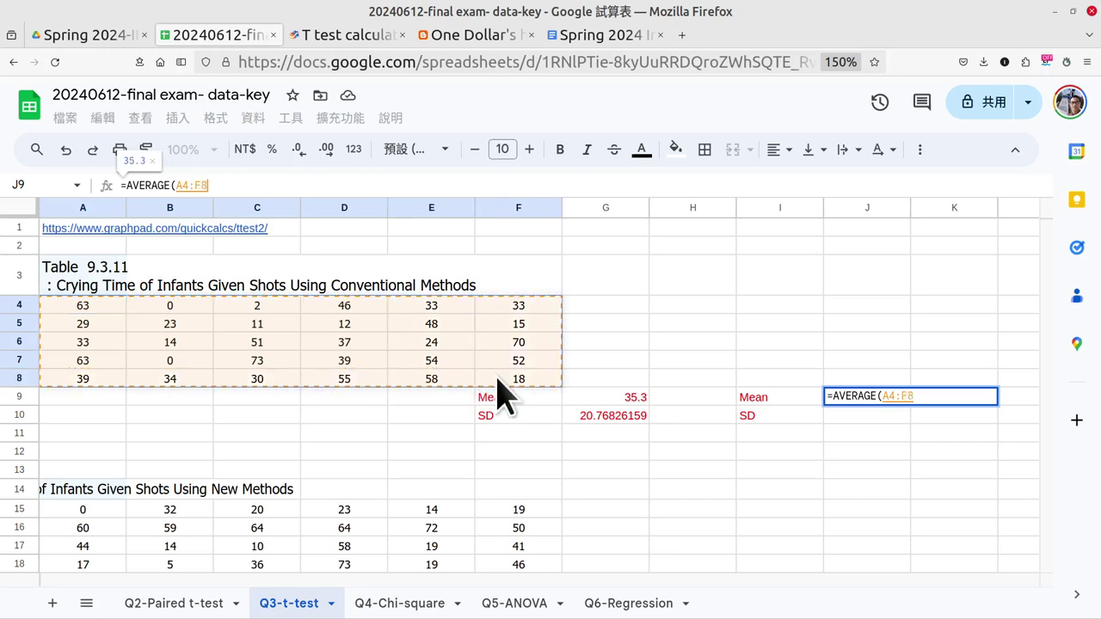
pyautogui.click(230, 184)
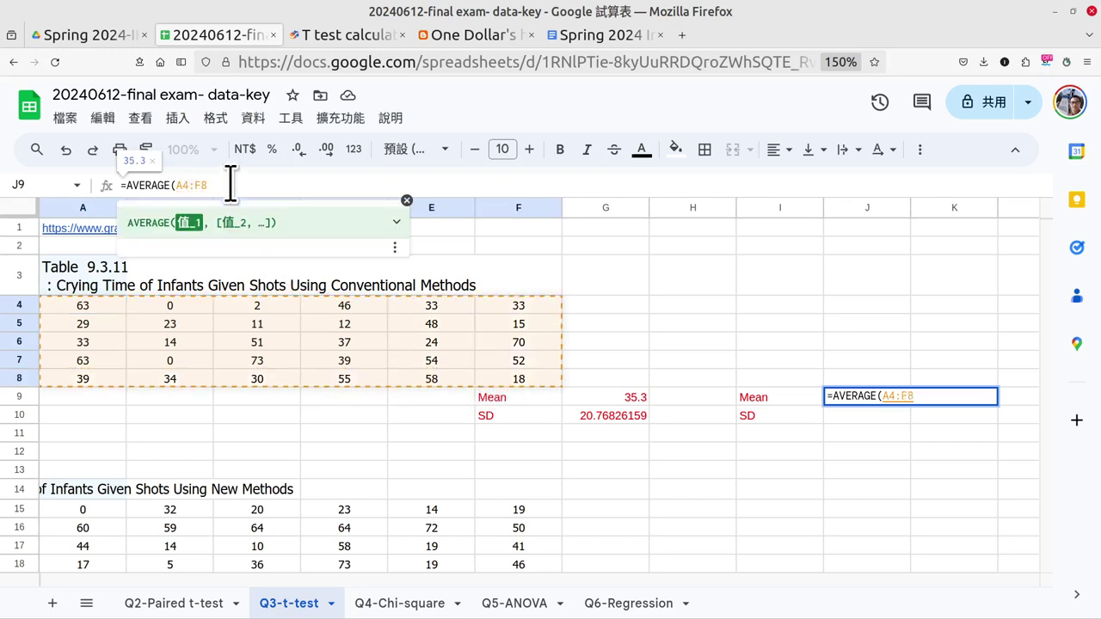
pyautogui.write(')')
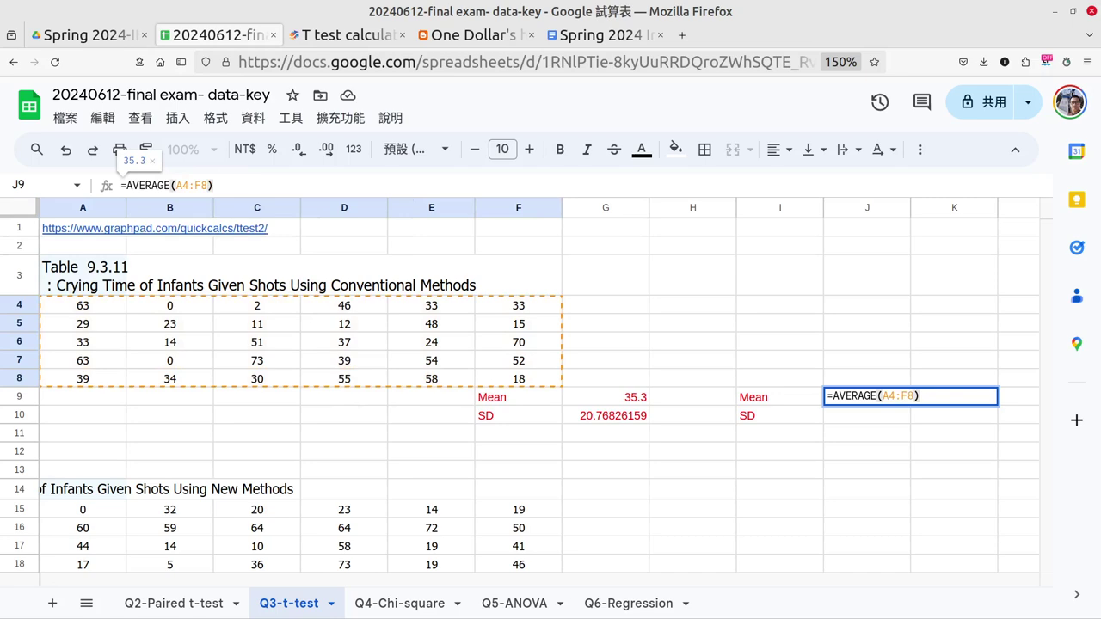
pyautogui.press('Return')
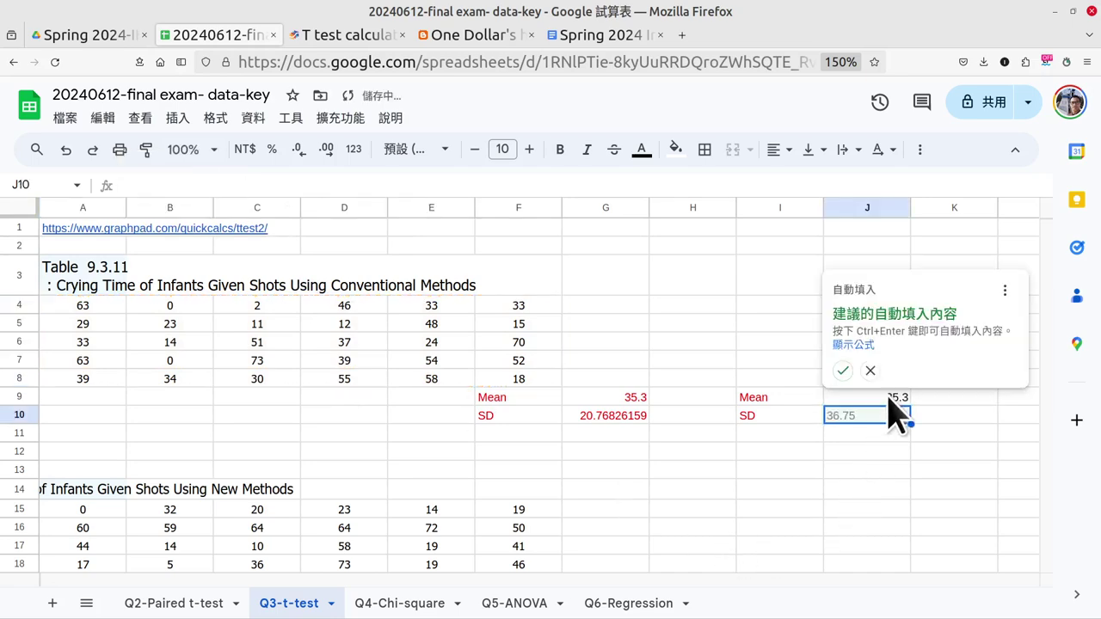
pyautogui.press('Escape')
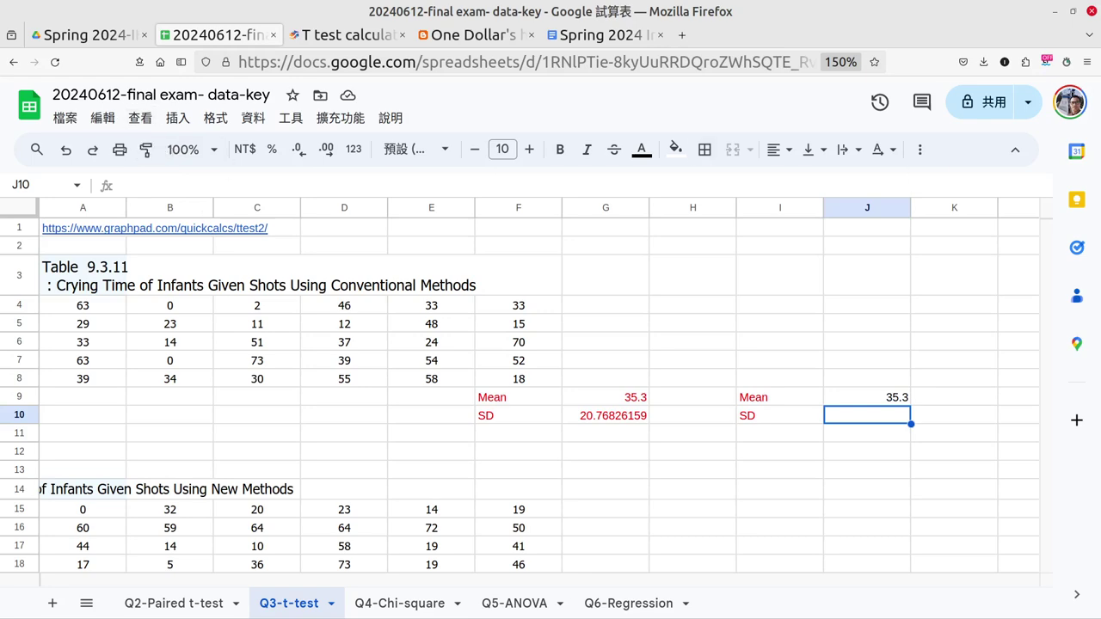
# Step: Move the One Dollar's homepage browser tab ahead of the data-key spreadsheet tab and return to the spreadsheet
pyautogui.click(426, 34)
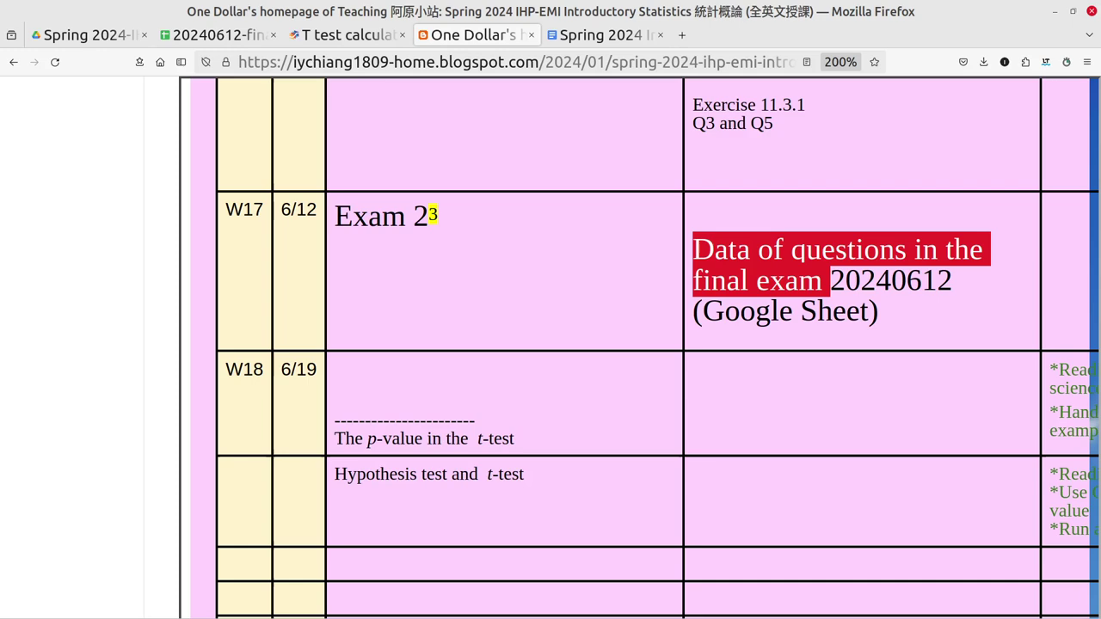
pyautogui.moveTo(473, 34); pyautogui.dragTo(184, 42)
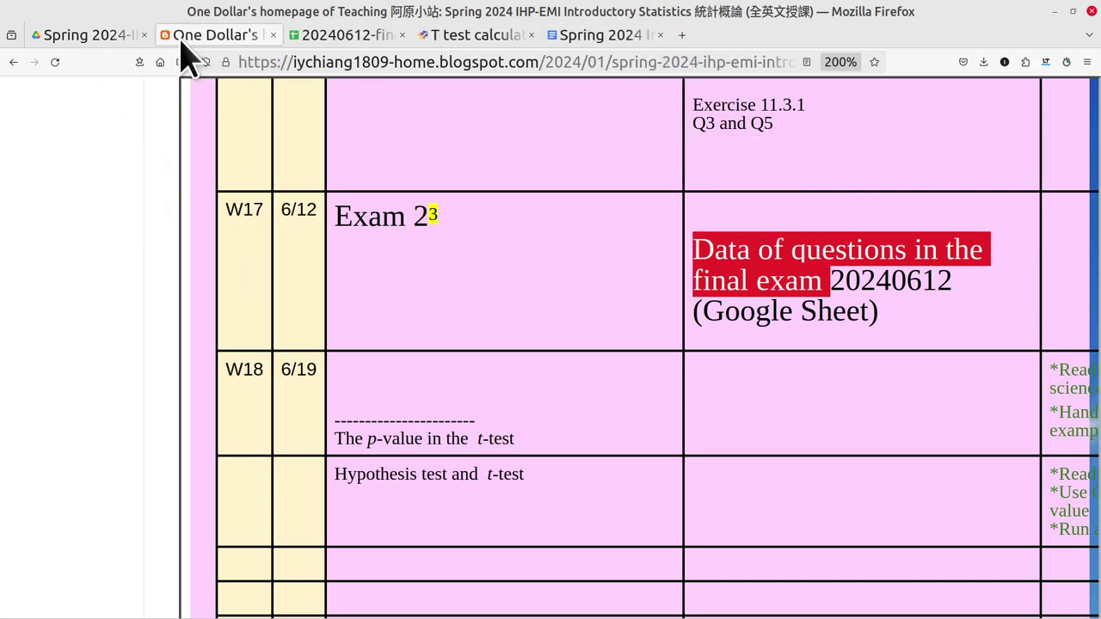
pyautogui.click(344, 35)
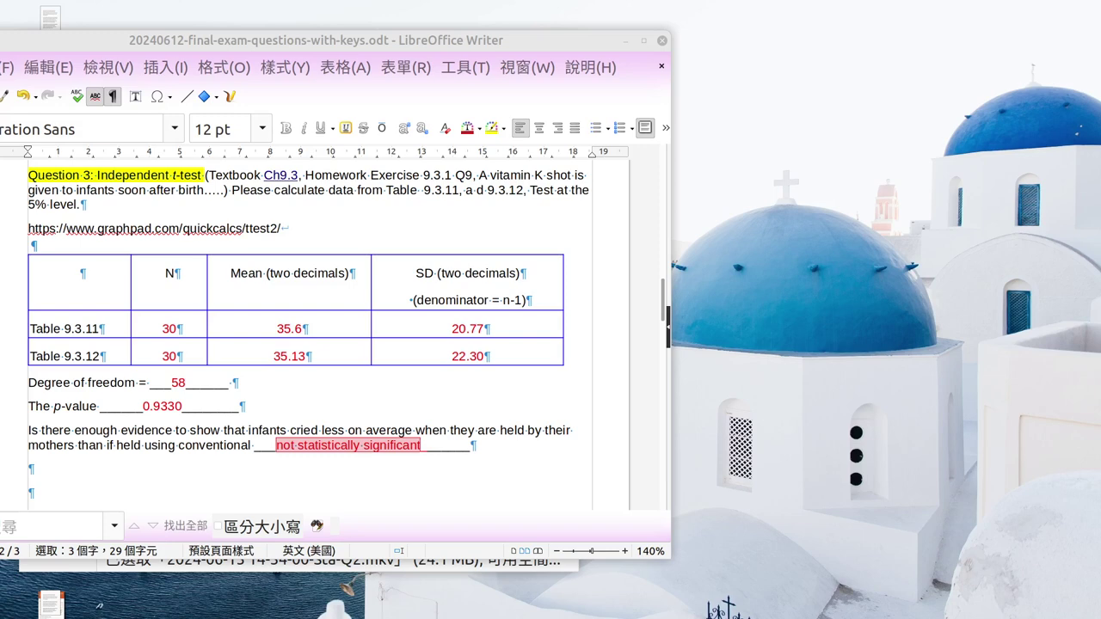
pyautogui.hotkey('alt', 'Tab')
pyautogui.click(337, 35)
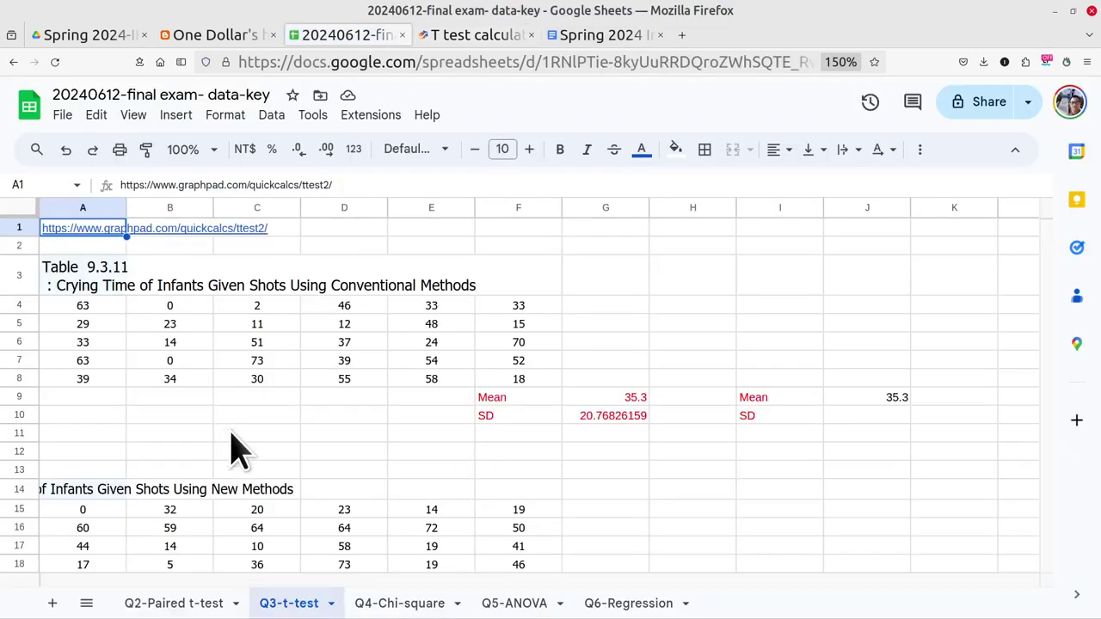
# Step: Insert the statistical function STDEV.S in cell J10 with A4:F8 as its range, and check the resulting formula
pyautogui.click(879, 421)
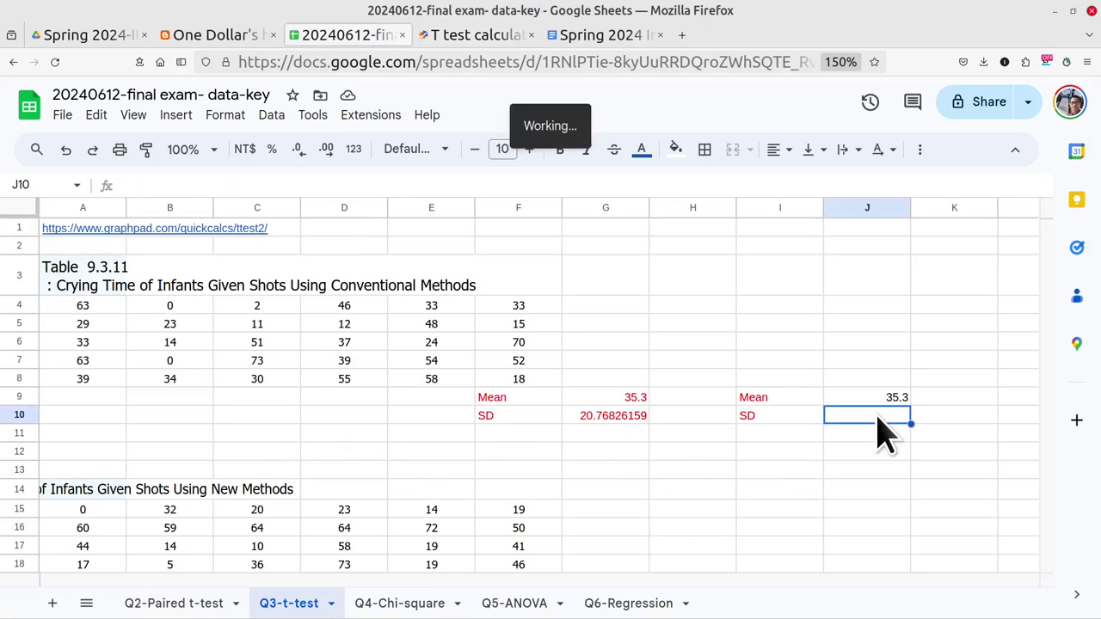
pyautogui.click(176, 119)
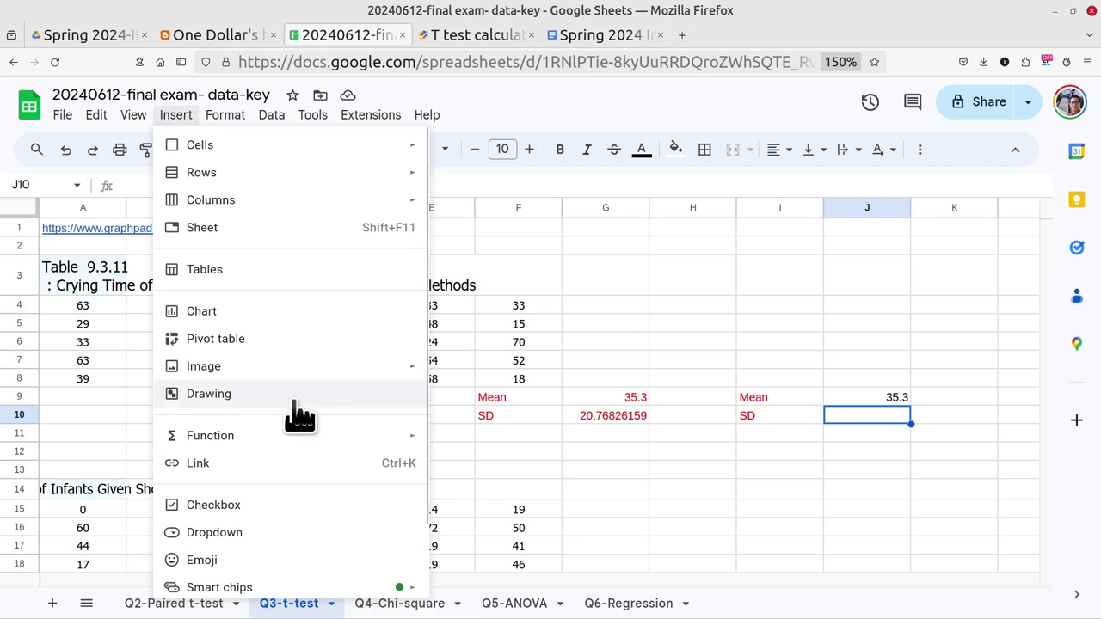
pyautogui.scroll(-2, 293, 401)
pyautogui.moveTo(288, 355)
pyautogui.scroll(-3, 520, 430)
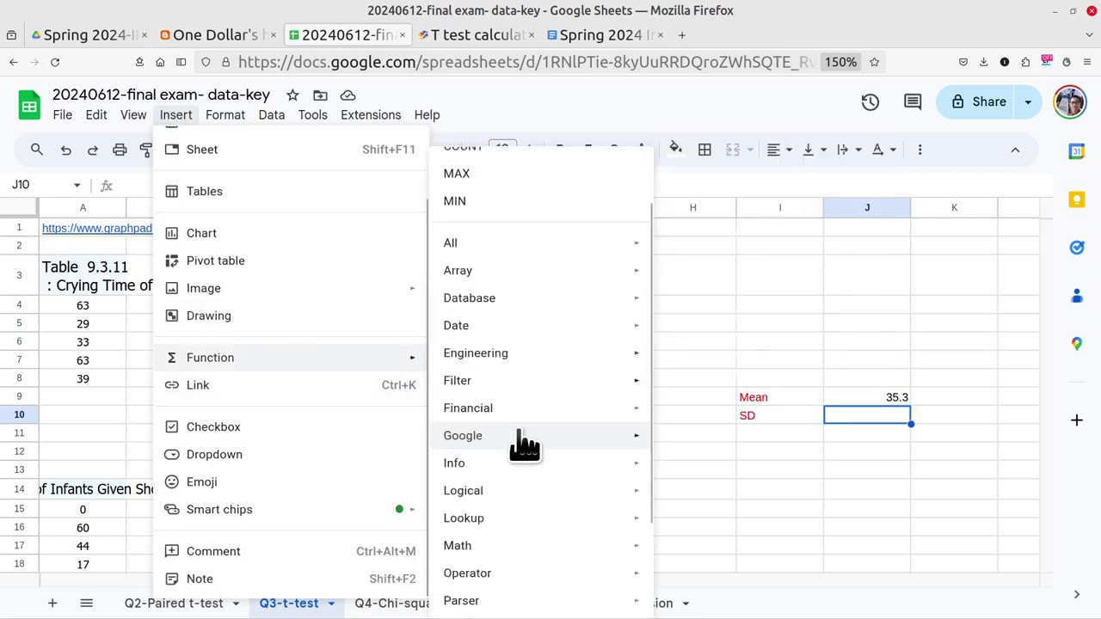
pyautogui.moveTo(520, 428)
pyautogui.moveTo(526, 505)
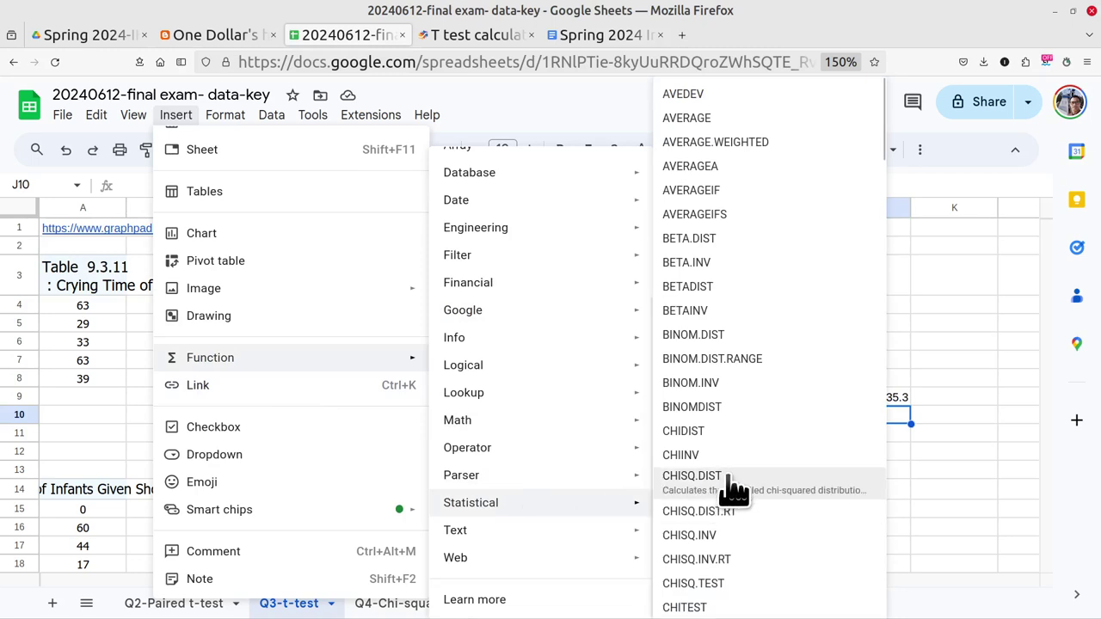
pyautogui.scroll(-1, 741, 507)
pyautogui.scroll(-15, 741, 508)
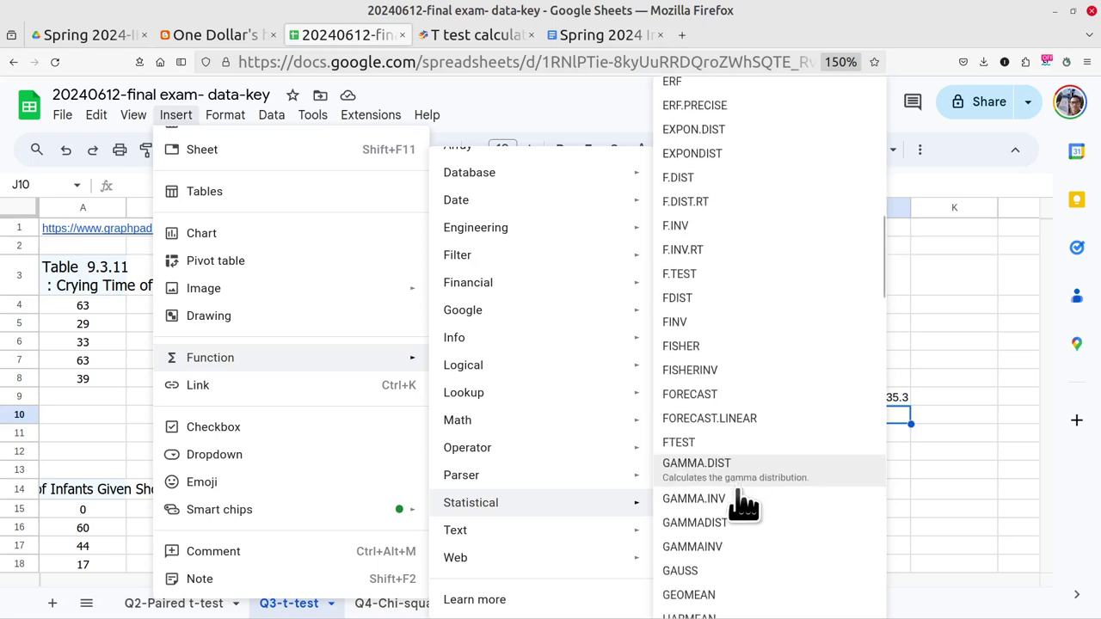
pyautogui.scroll(-15, 741, 508)
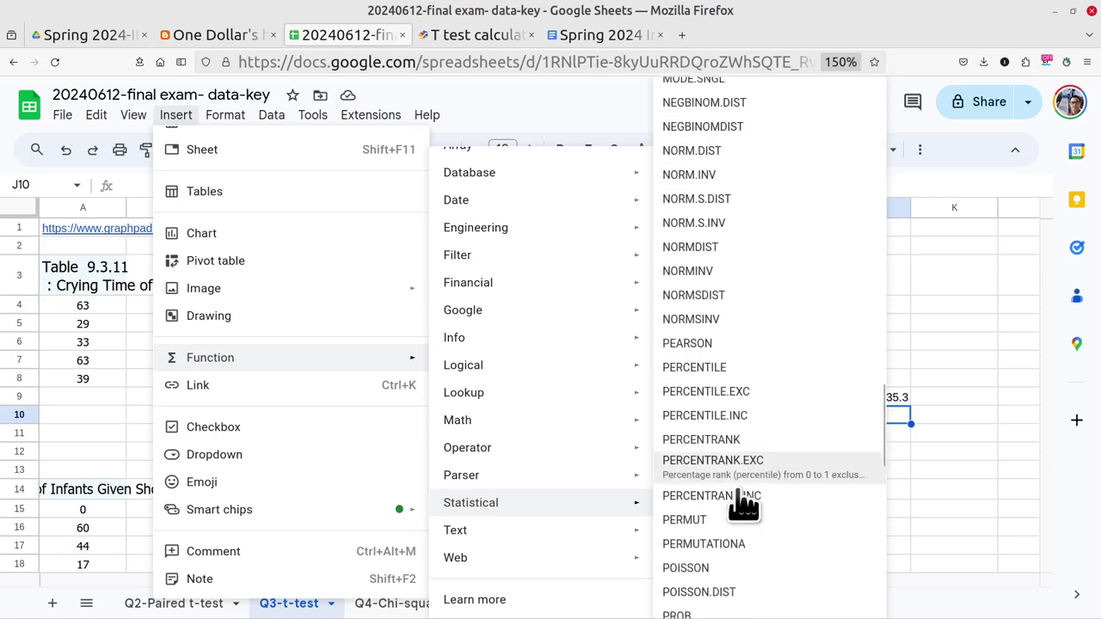
pyautogui.scroll(-1, 739, 506)
pyautogui.scroll(2, 730, 388)
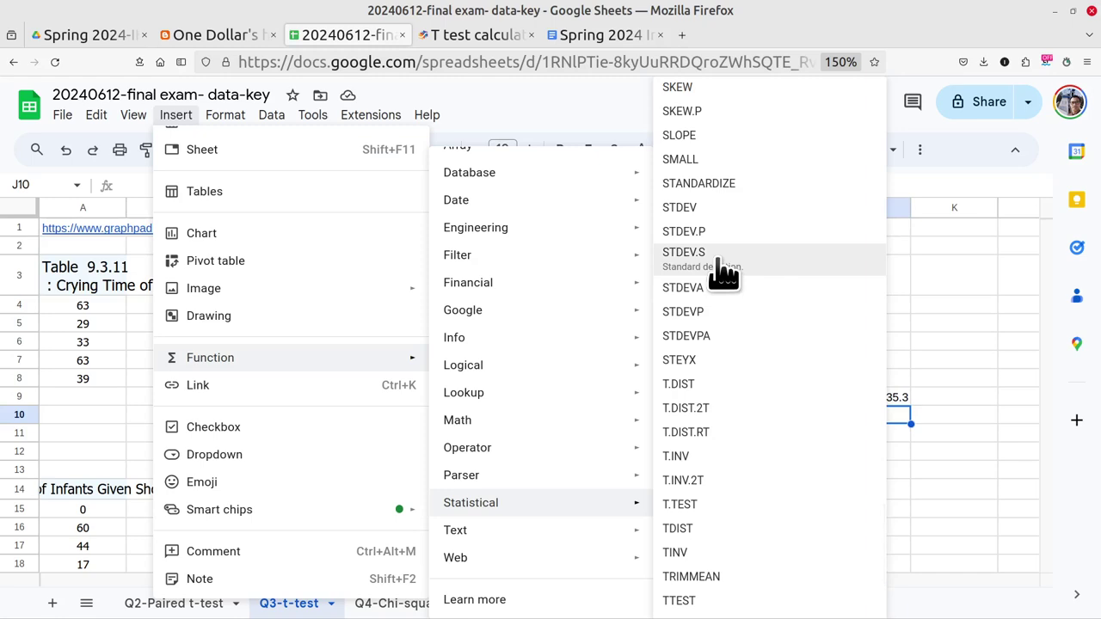
pyautogui.click(717, 259)
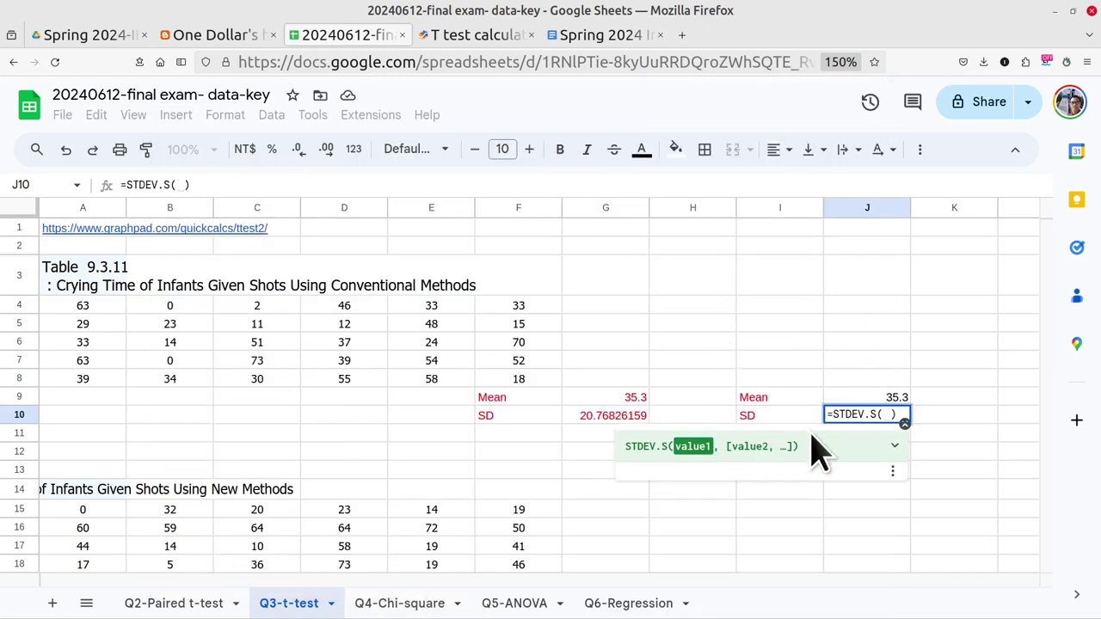
pyautogui.moveTo(83, 306); pyautogui.dragTo(503, 400)
pyautogui.press('Return')
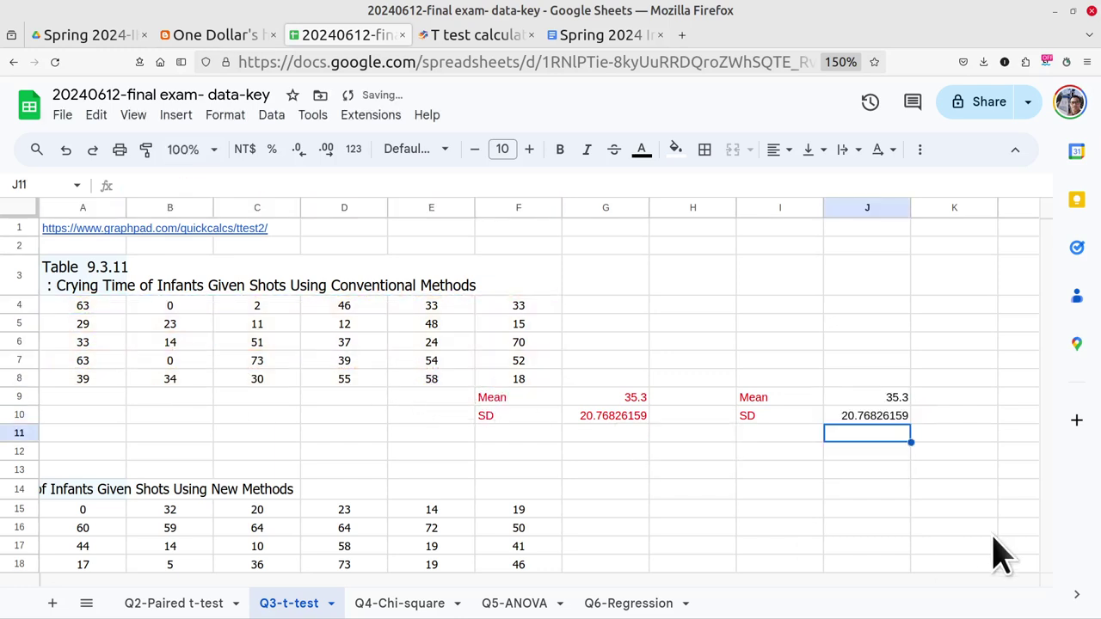
pyautogui.click(987, 529)
pyautogui.click(870, 422)
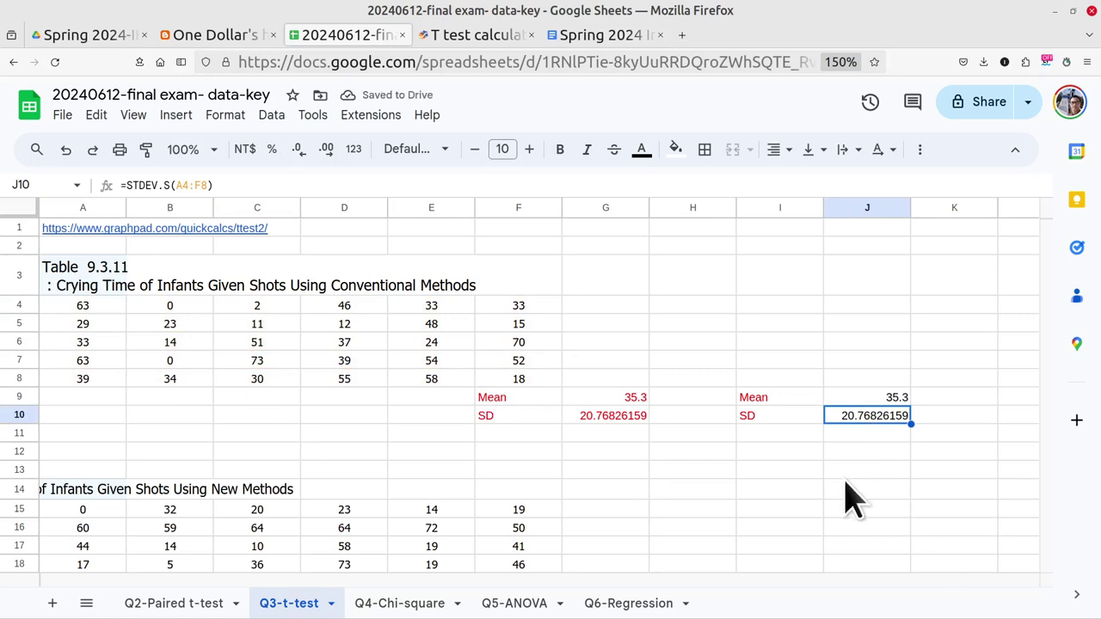
# Step: Place the spreadsheet window beside the Writer answer document and bring the Mean and SD in column J into view for comparison
pyautogui.click(1072, 11)
pyautogui.moveTo(554, 12); pyautogui.dragTo(745, 18)
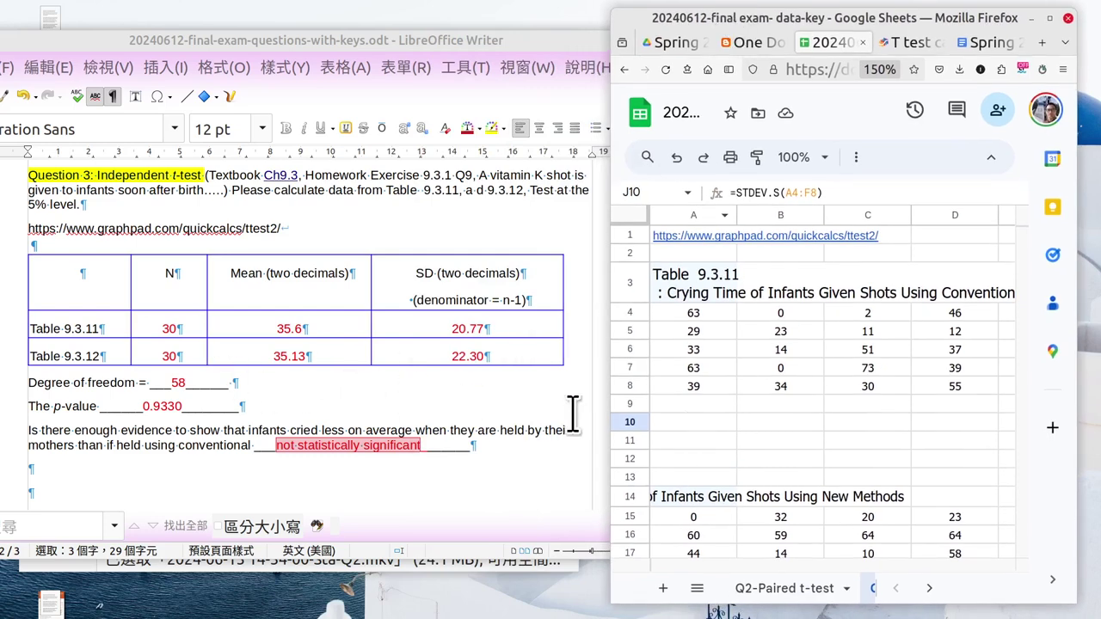
pyautogui.click(775, 428)
pyautogui.press('Right')
pyautogui.press('Right')
pyautogui.press('Right')
pyautogui.press('Right')
pyautogui.press('Right')
pyautogui.press('Right')
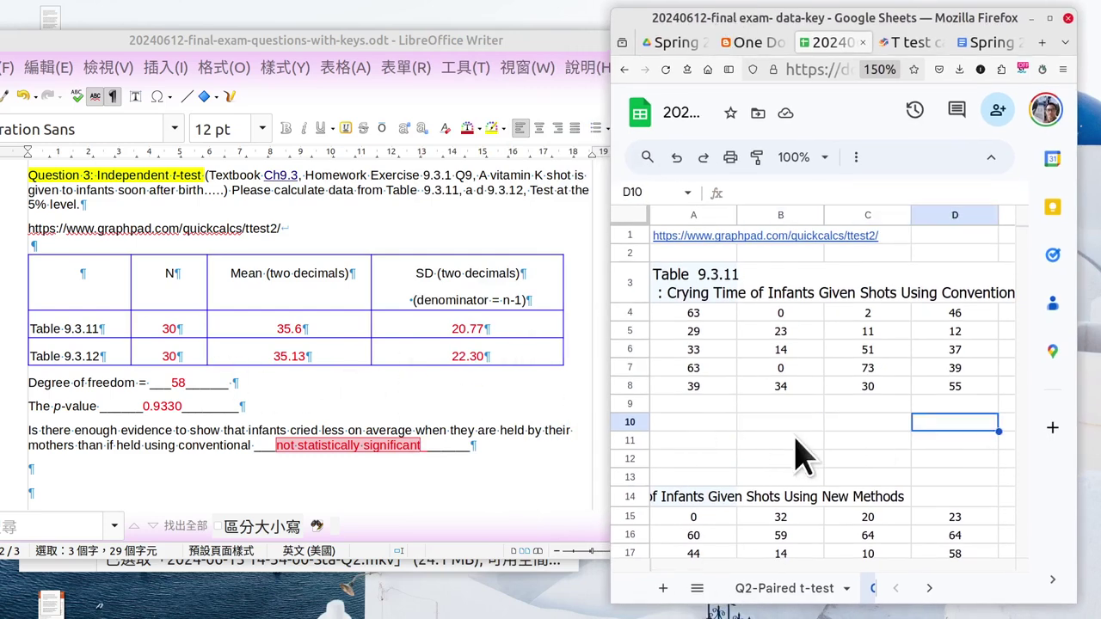
pyautogui.press('Right')
pyautogui.press('Right')
pyautogui.press('Right')
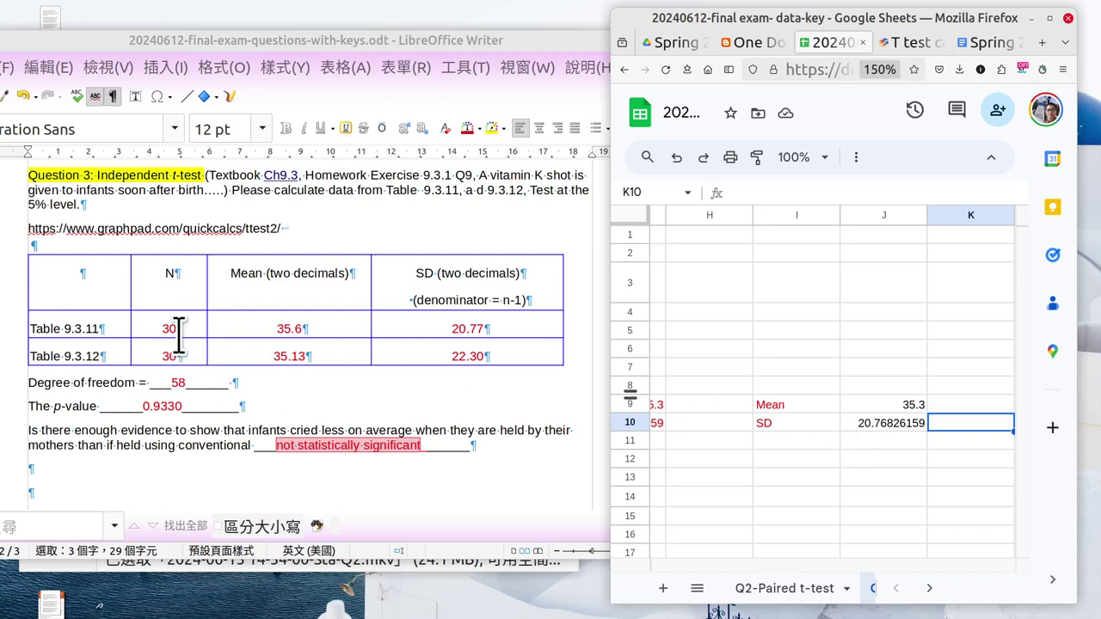
# Step: Maximize the spreadsheet window and move back to cell A10 of the Q3-t-test sheet
pyautogui.click(1049, 19)
pyautogui.press('Left')
pyautogui.press('Left')
pyautogui.press('Left')
pyautogui.press('Left')
pyautogui.press('Left')
pyautogui.press('Left')
pyautogui.press('Left')
pyautogui.press('Left')
pyautogui.press('Left')
pyautogui.press('Left')
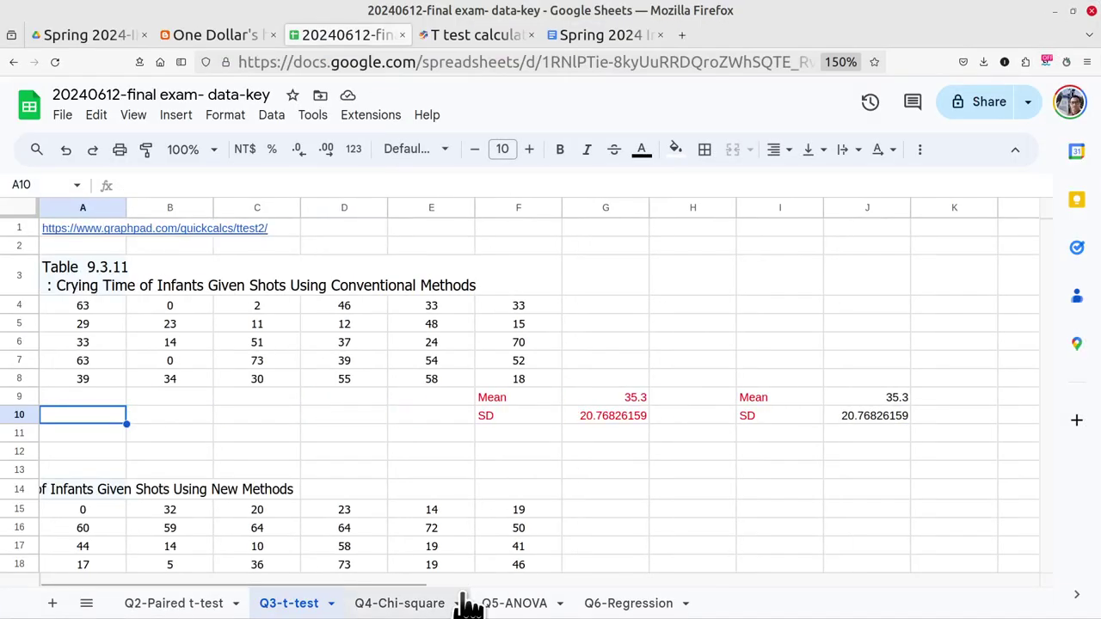
# Step: Review the Table 9.3.11 crying-time values in A4:F8, moving down column F and back along row 4 to A4
pyautogui.click(514, 324)
pyautogui.press('Down')
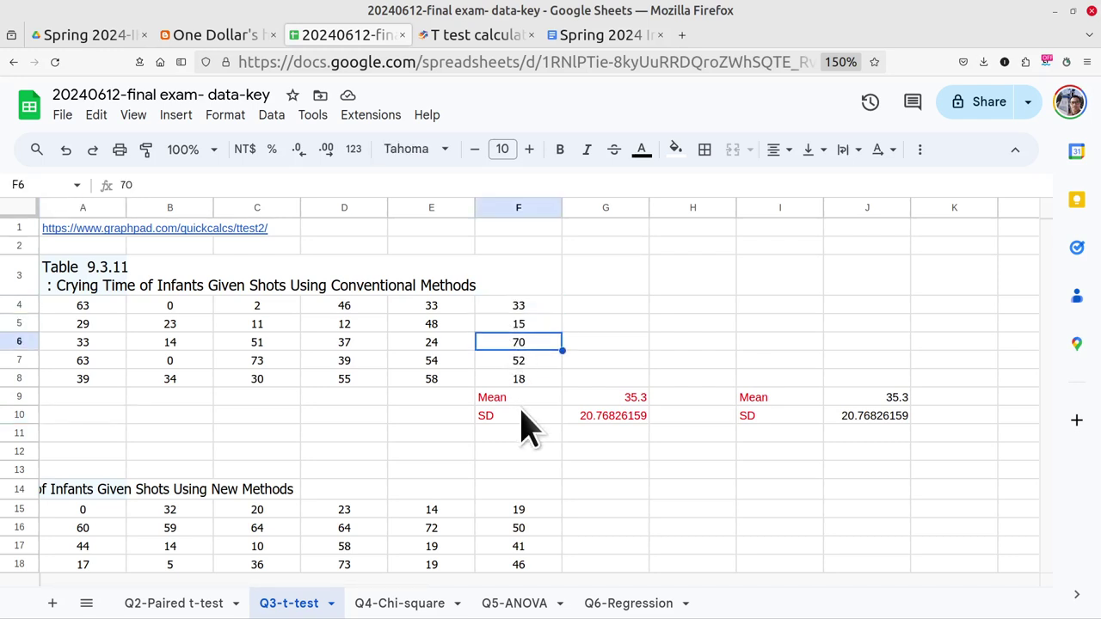
pyautogui.press('Down')
pyautogui.press('Down')
pyautogui.click(509, 308)
pyautogui.press('Left')
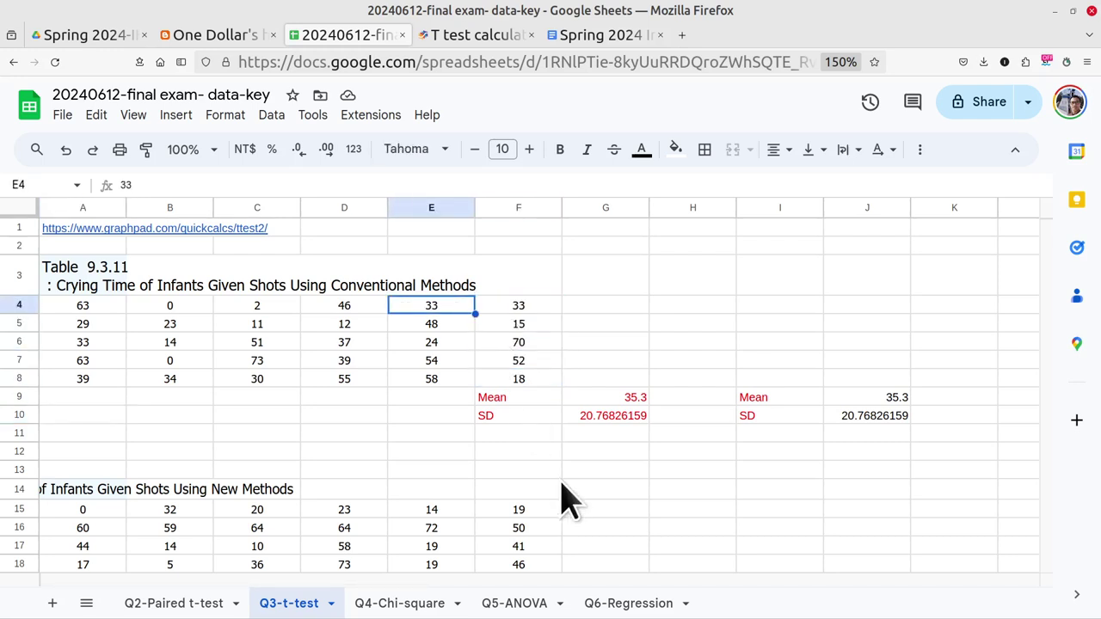
pyautogui.press('Left')
pyautogui.press('Left')
pyautogui.press('Left')
pyautogui.press('Left')
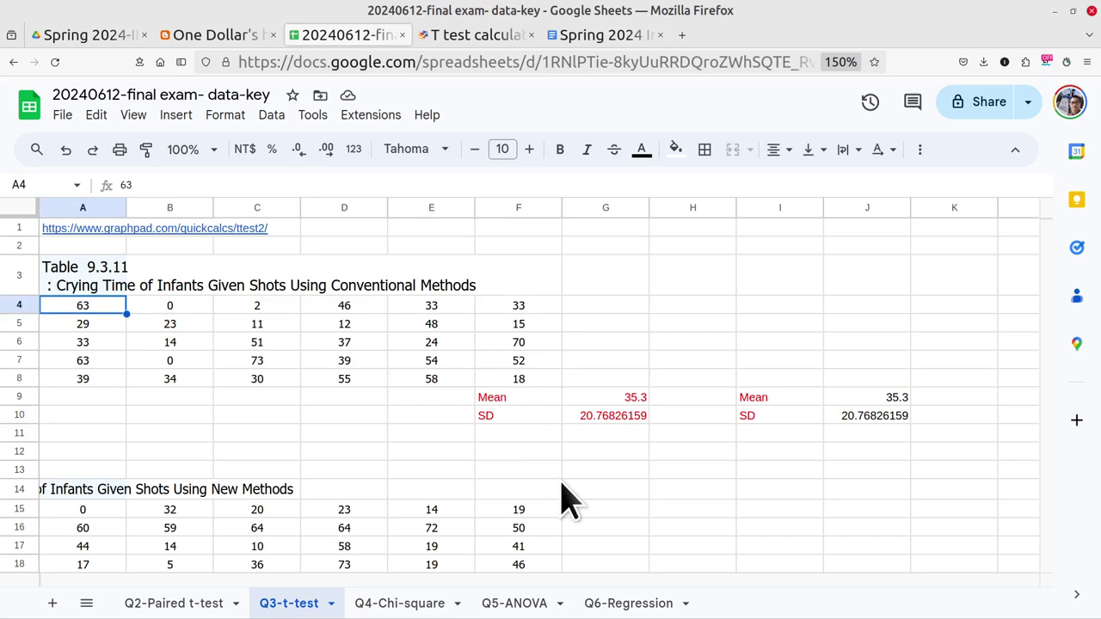
# Step: Show the spreadsheet beside the Writer document and move along row 10 to cell F10 to view the Mean and SD of Table 9.3.11
pyautogui.click(1073, 12)
pyautogui.click(800, 423)
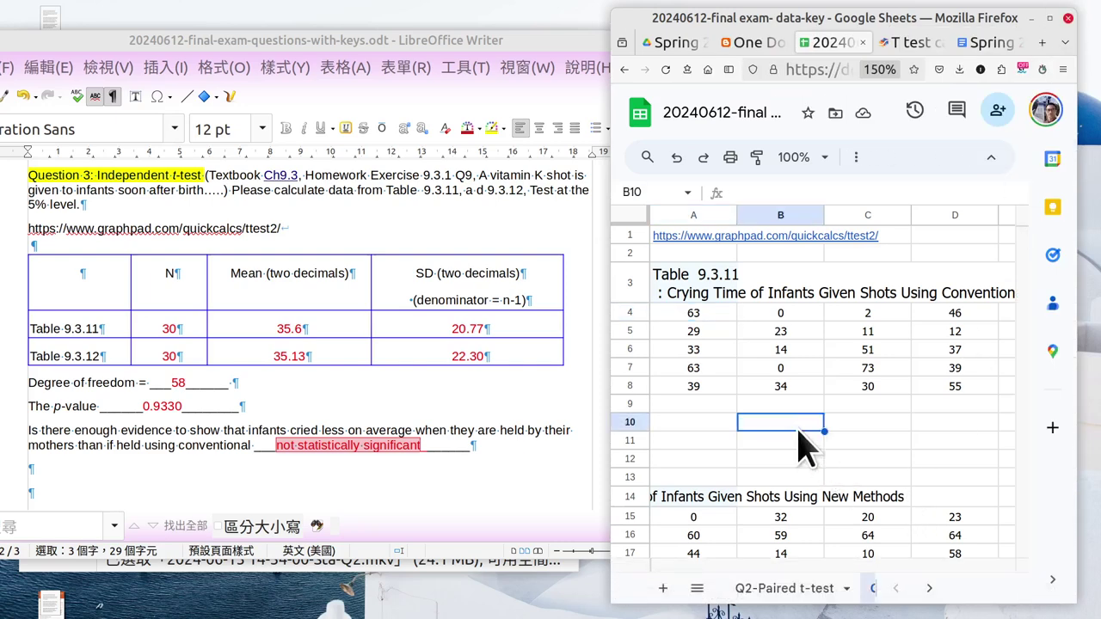
pyautogui.press('Right')
pyautogui.press('Right')
pyautogui.press('Right')
pyautogui.press('Right')
pyautogui.press('Right')
pyautogui.press('Right')
pyautogui.press('Right')
pyautogui.press('Right')
pyautogui.press('Right')
pyautogui.press('Right')
pyautogui.press('Right')
pyautogui.press('Right')
pyautogui.press('Right')
pyautogui.press('Right')
pyautogui.press('Left')
pyautogui.press('Left')
pyautogui.press('Left')
pyautogui.press('Left')
pyautogui.press('Left')
pyautogui.press('Left')
pyautogui.press('Left')
pyautogui.press('Left')
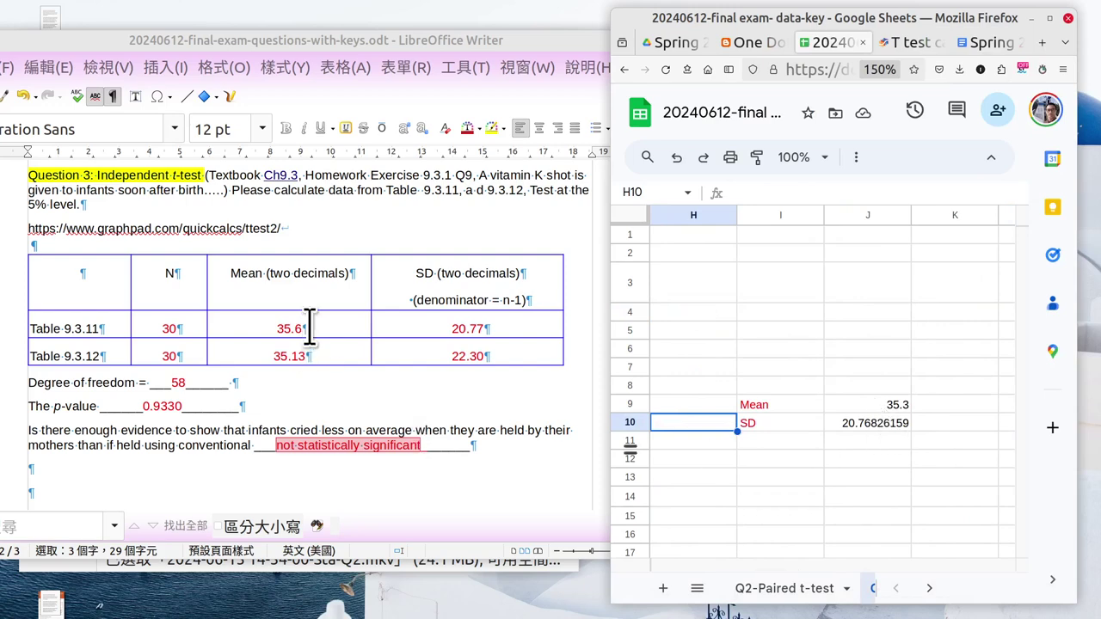
pyautogui.press('Left')
pyautogui.press('Left')
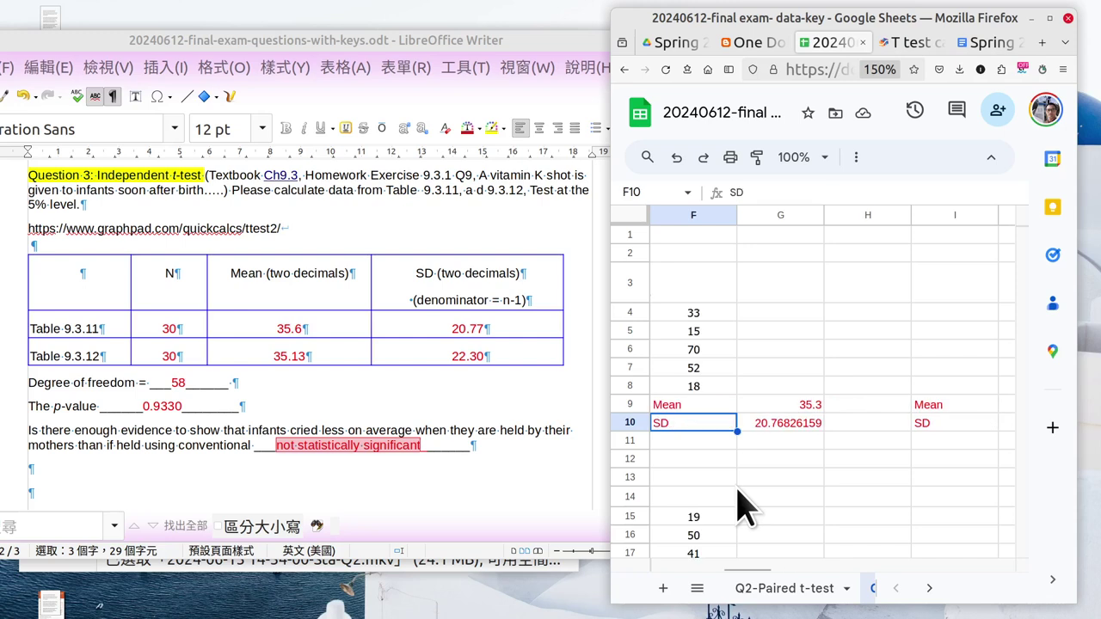
# Step: Add a dash and the corrected mean 35.3 after 35.6 in the Table 9.3.11 row of the Writer answer table
pyautogui.click(323, 332)
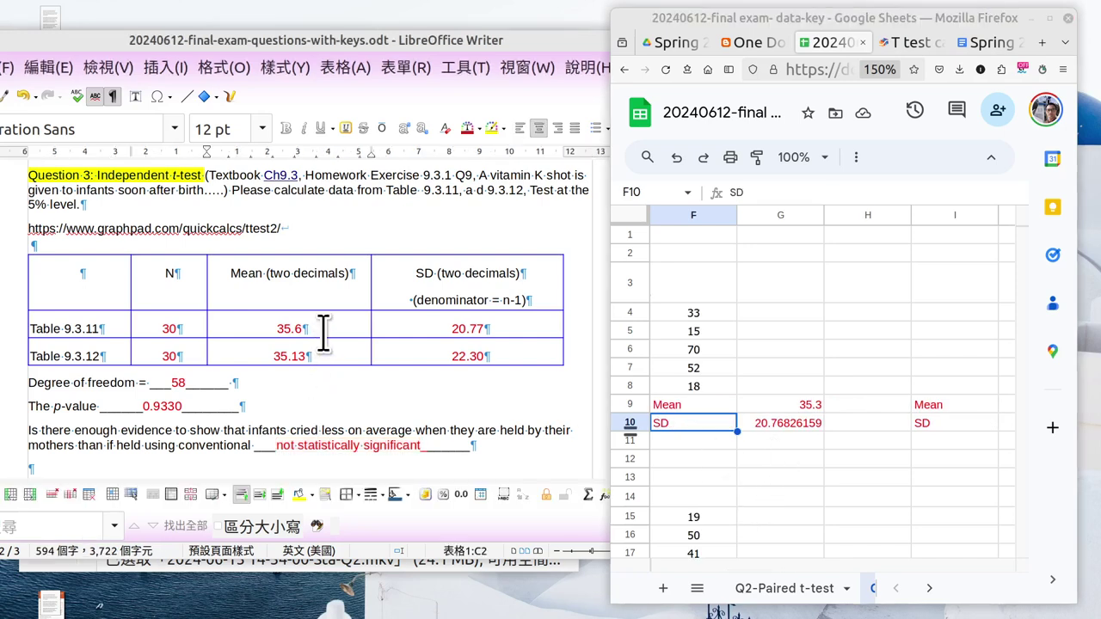
pyautogui.write('- 35.3')
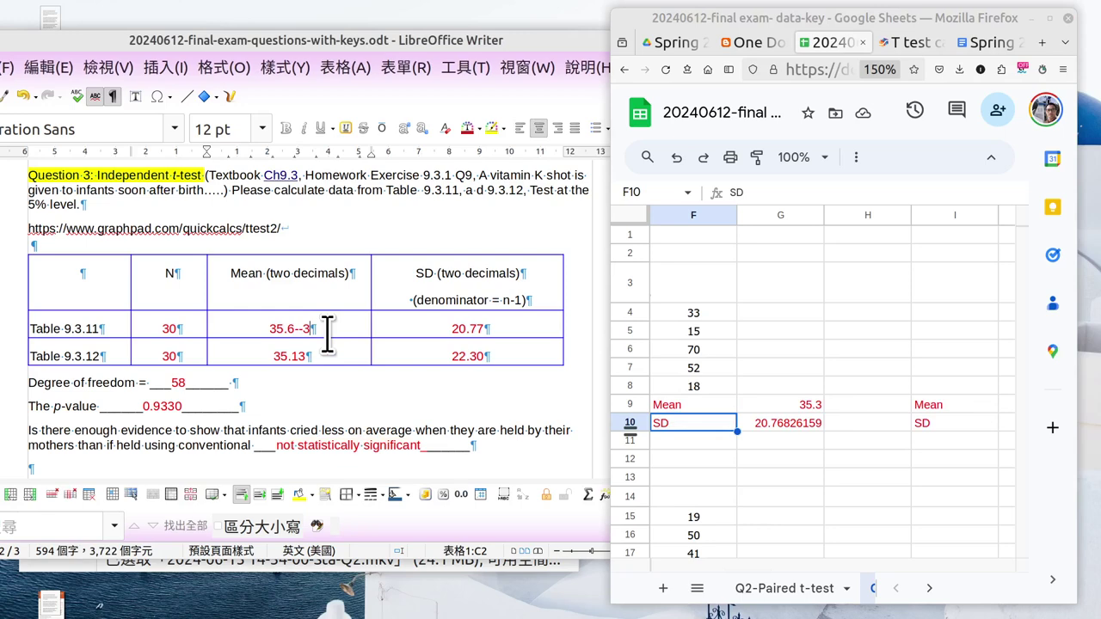
pyautogui.moveTo(293, 329)
pyautogui.mouseDown()
pyautogui.moveTo(258, 339)
pyautogui.moveTo(295, 327)
pyautogui.moveTo(268, 318)
pyautogui.moveTo(291, 324)
pyautogui.mouseUp()
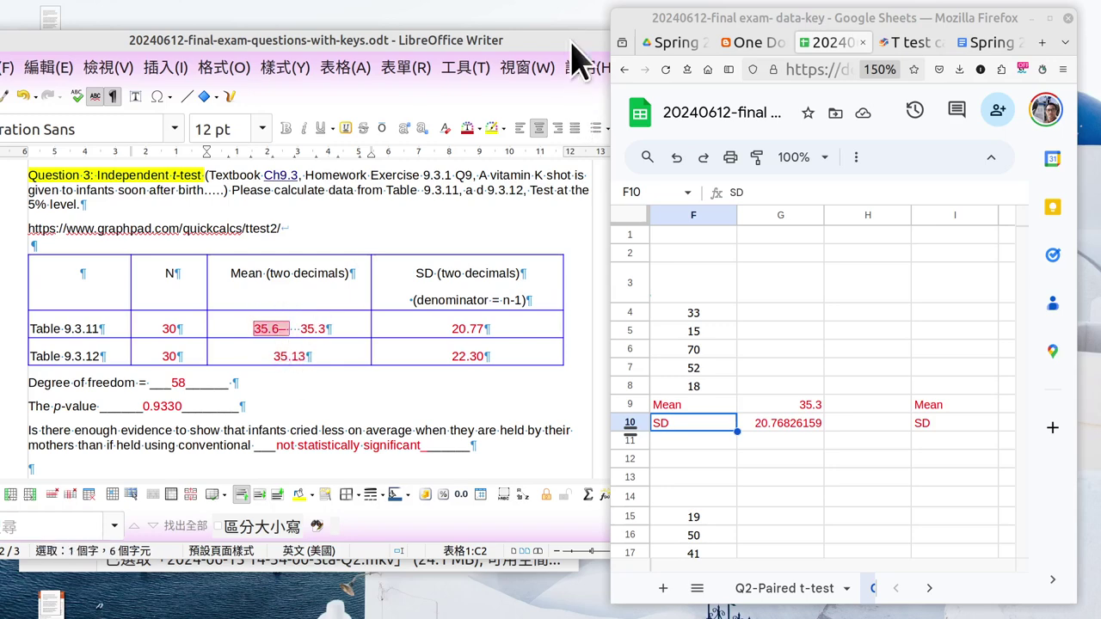
# Step: Rearrange the Writer and spreadsheet windows side by side so that the complete answer table stays visible
pyautogui.moveTo(585, 41); pyautogui.dragTo(472, 70)
pyautogui.click(551, 70)
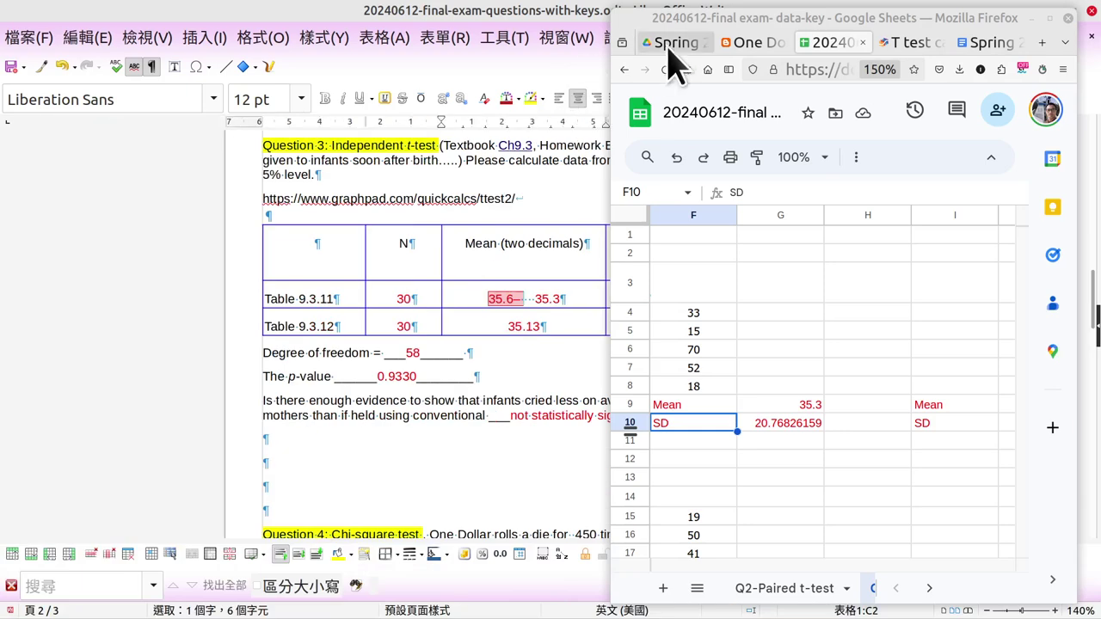
pyautogui.moveTo(675, 21); pyautogui.dragTo(664, 52)
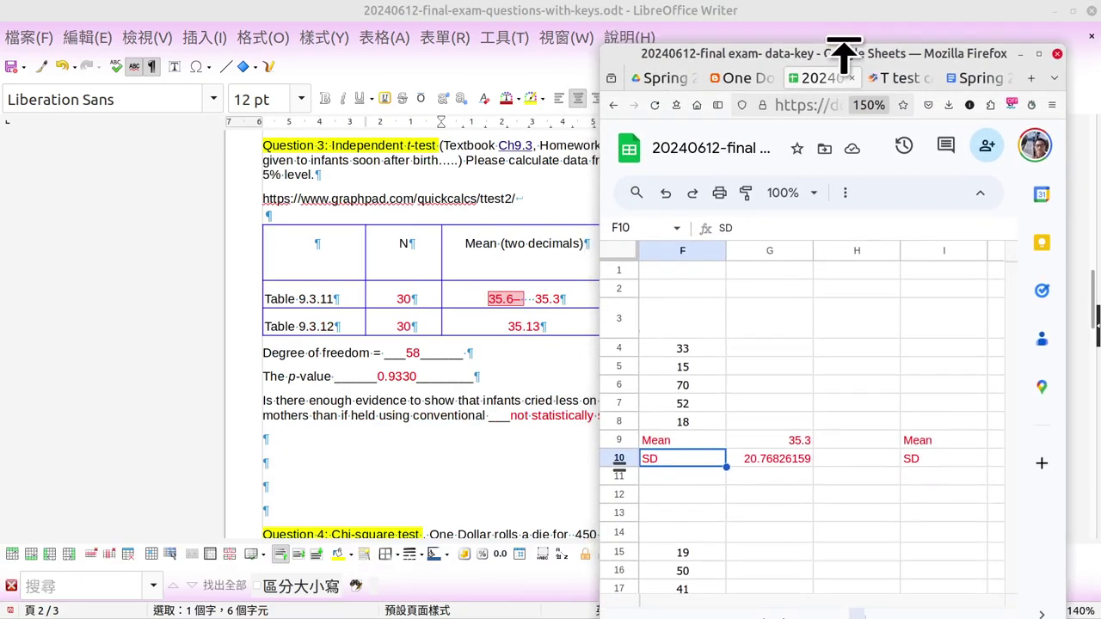
pyautogui.click(1073, 10)
pyautogui.moveTo(670, 57); pyautogui.dragTo(695, 40)
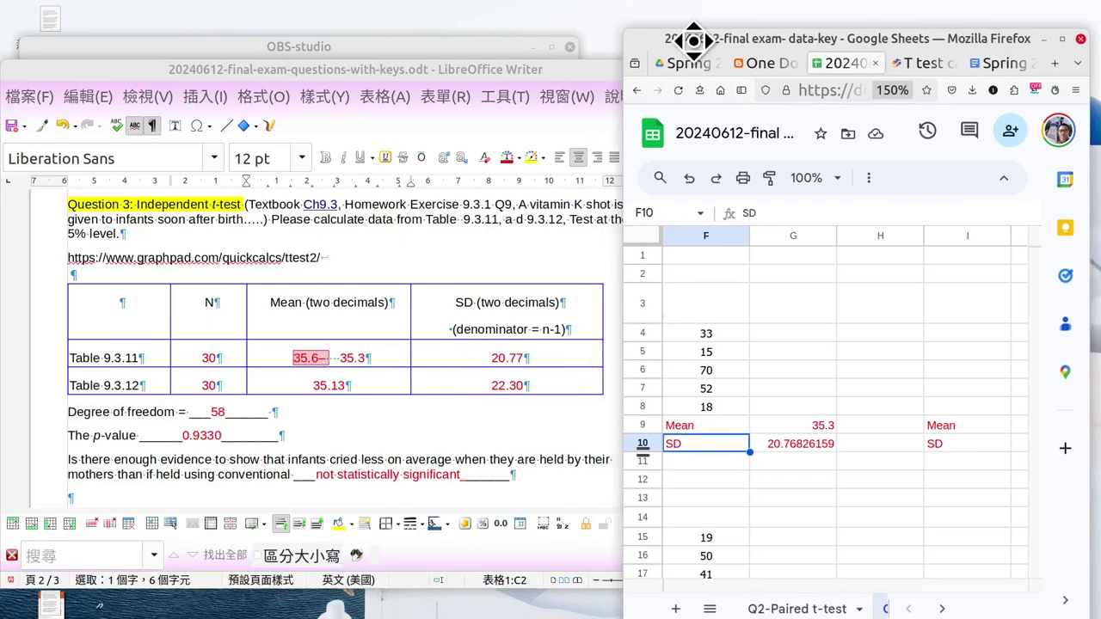
# Step: Mark the wrong Table 9.3.11 mean as (35.6-X) in front of the corrected value 35.3
pyautogui.click(318, 358)
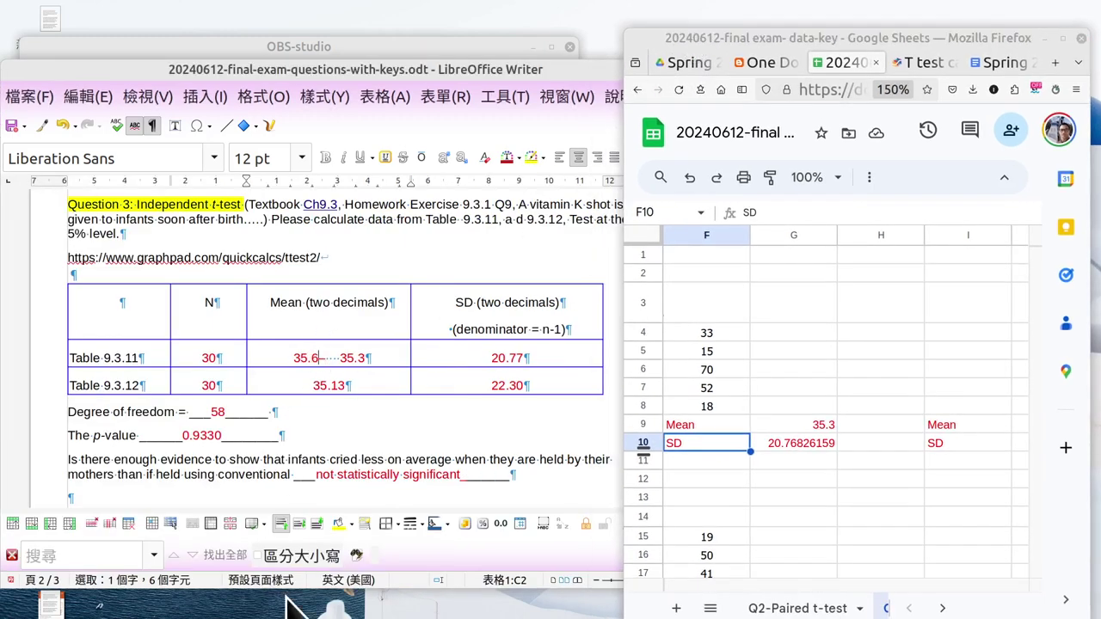
pyautogui.press('Delete')
pyautogui.write('X')
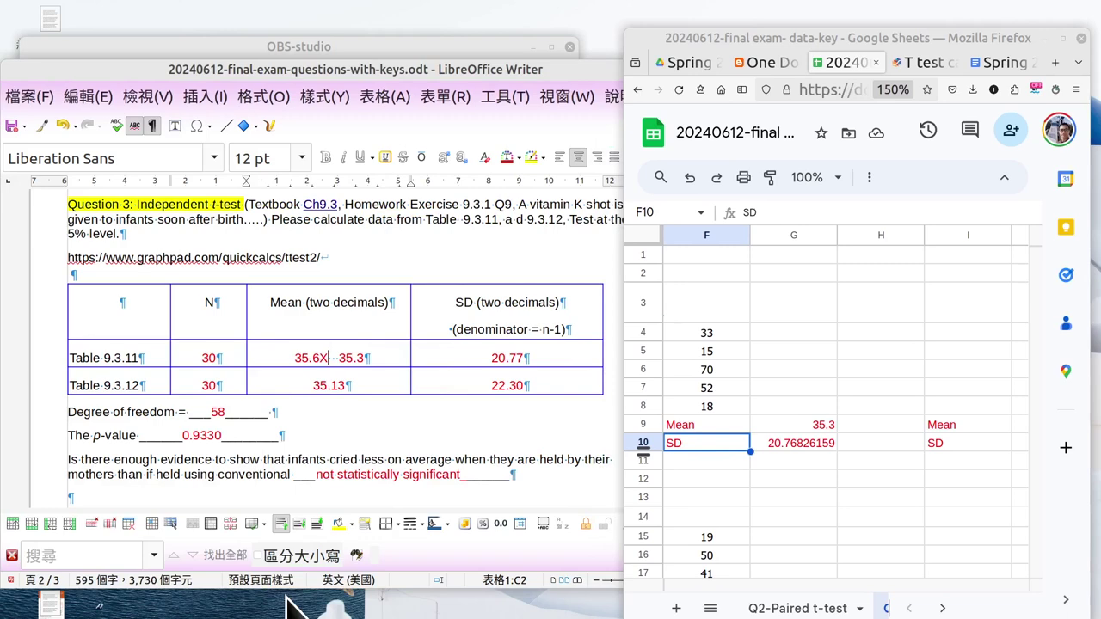
pyautogui.write(')')
pyautogui.write('(')
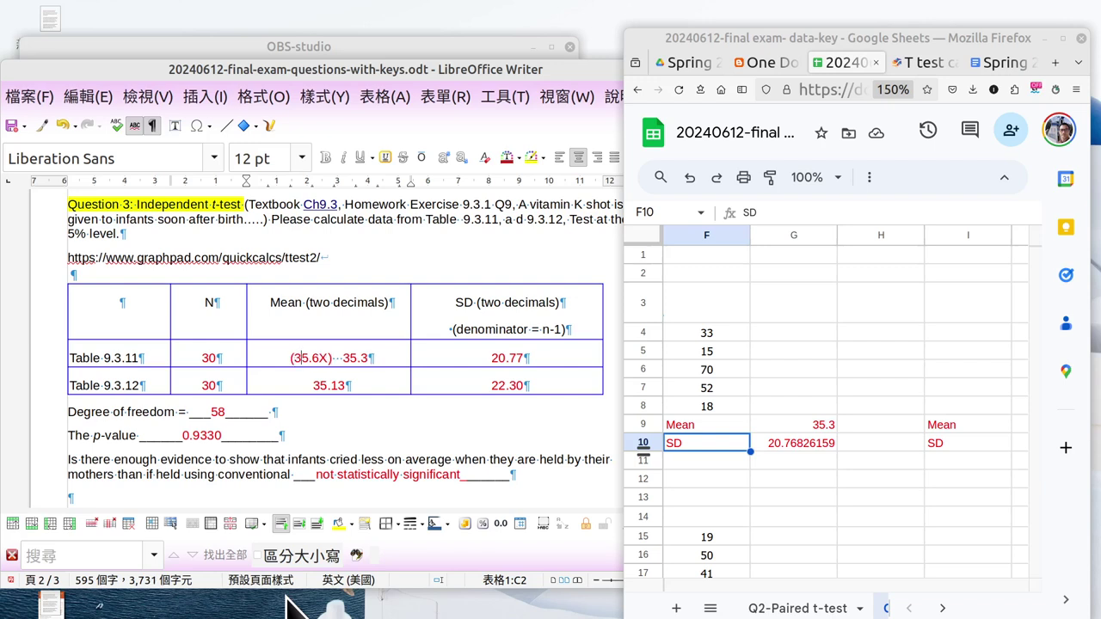
pyautogui.write('-')
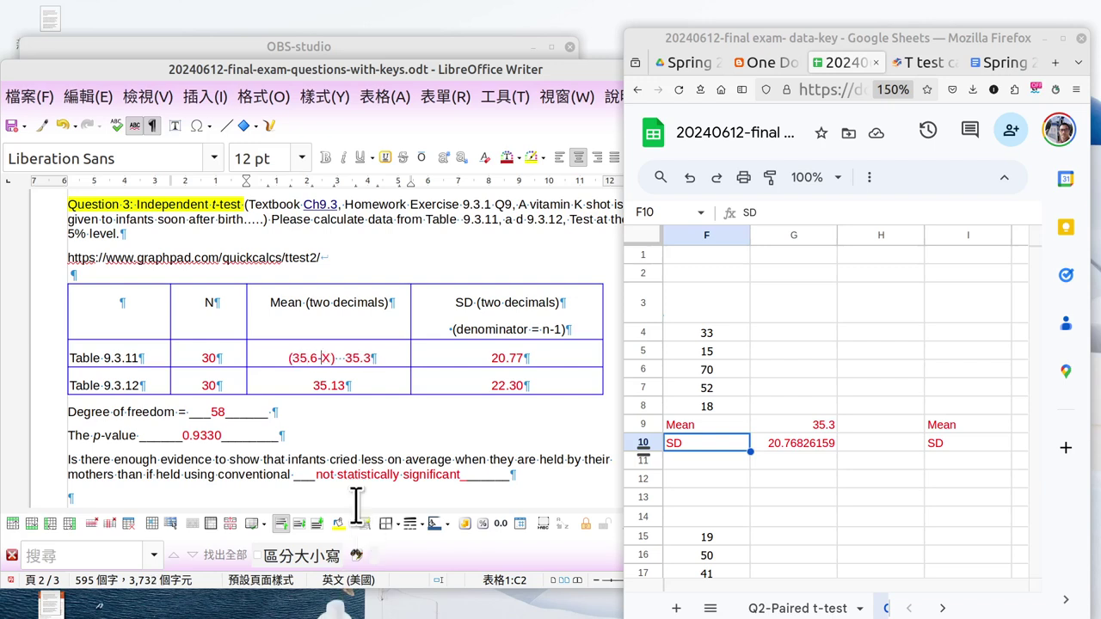
# Step: Check the SD formula in cell G10 and enter the SD of Table 9.3.11 as 20.77 in the answer table
pyautogui.click(792, 447)
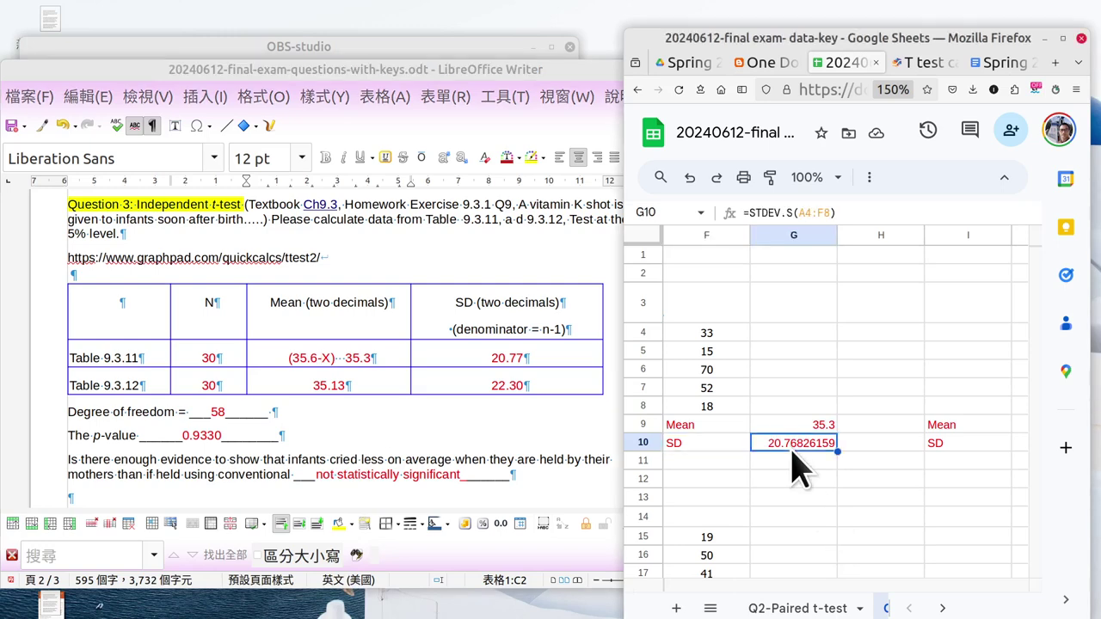
pyautogui.click(521, 360)
pyautogui.write('7')
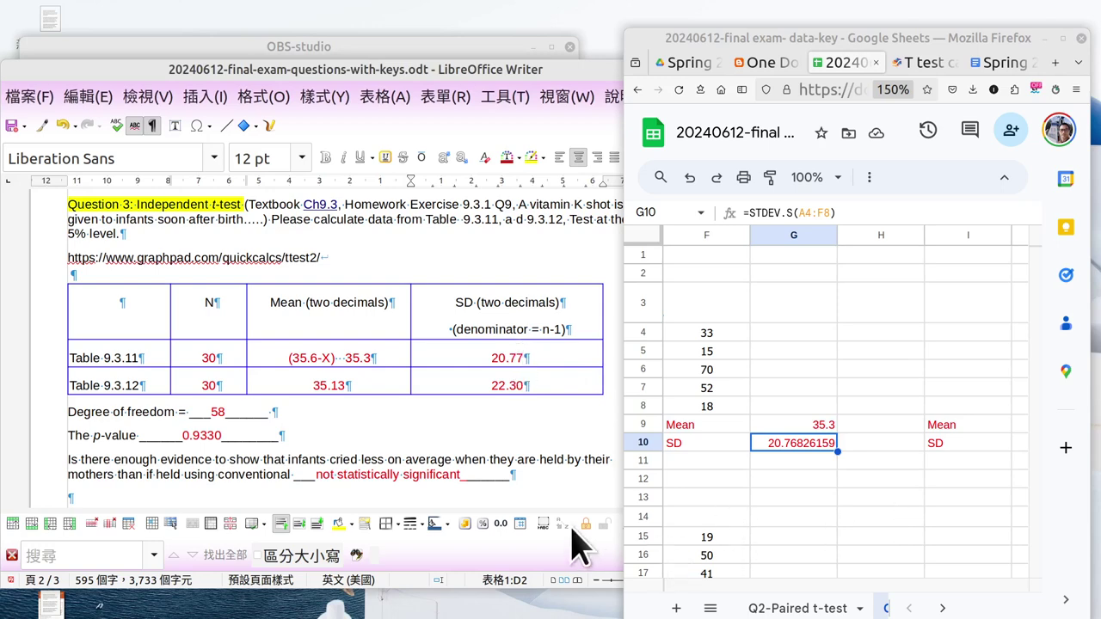
# Step: Compare the Table 9.3.12 Mean and SD in G21:G22 with the answer table, and review the degree of freedom and p-value lines
pyautogui.scroll(-1, 404, 418)
pyautogui.scroll(-5, 860, 462)
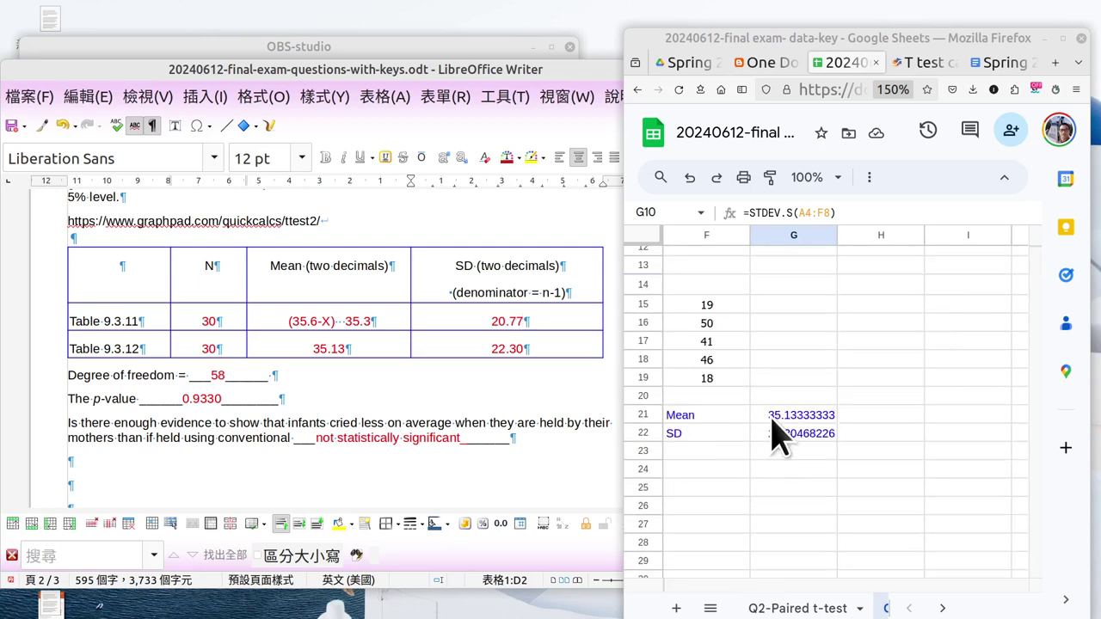
pyautogui.click(771, 421)
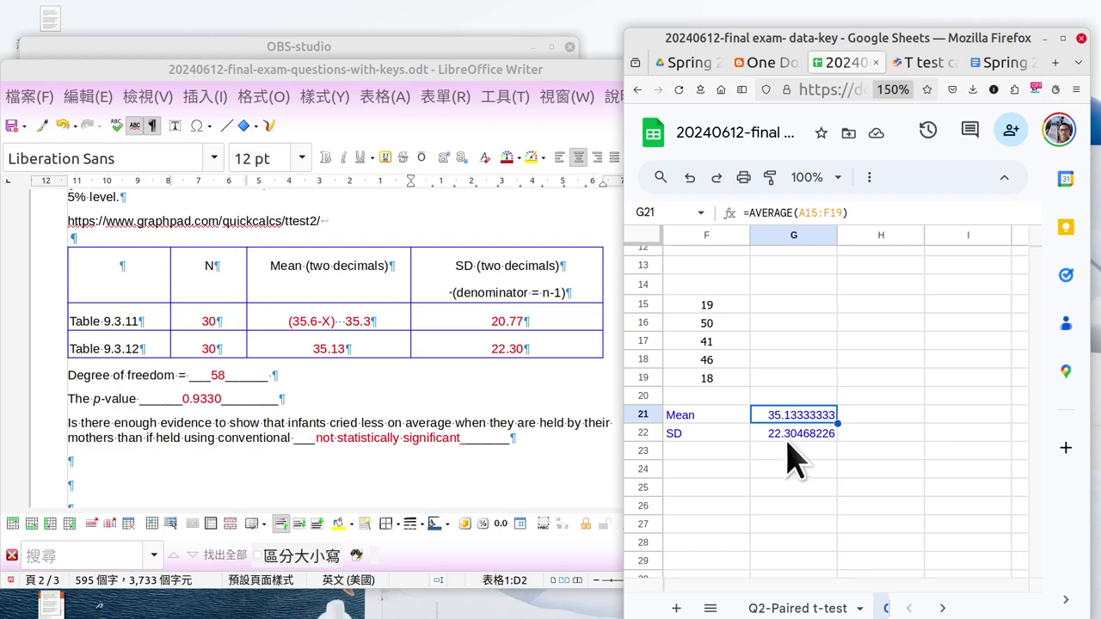
pyautogui.moveTo(537, 349); pyautogui.dragTo(192, 311)
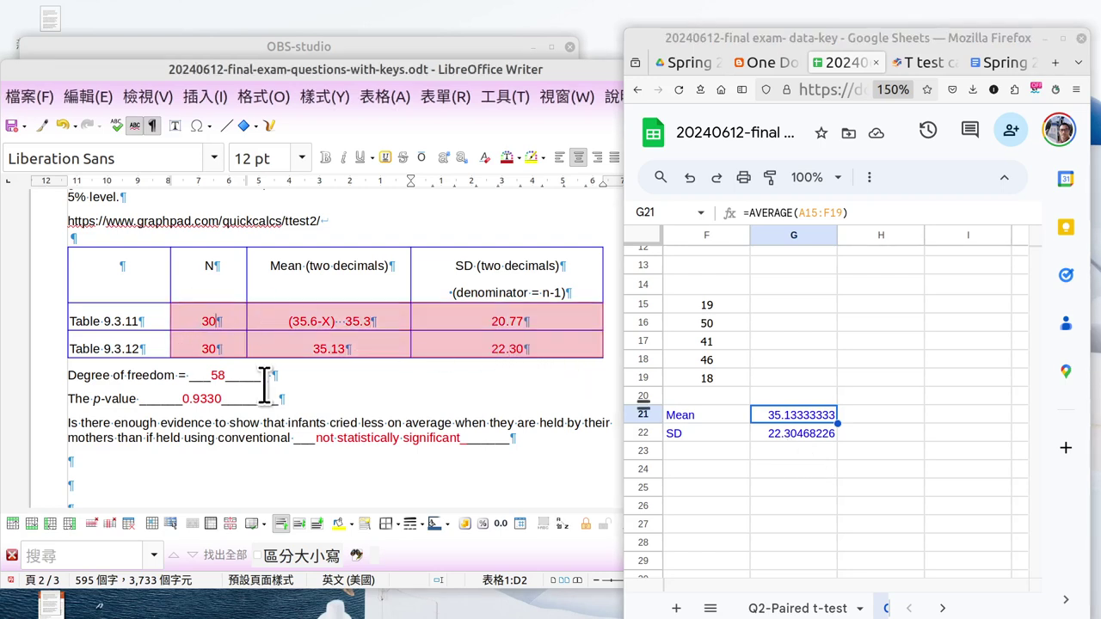
pyautogui.click(235, 383)
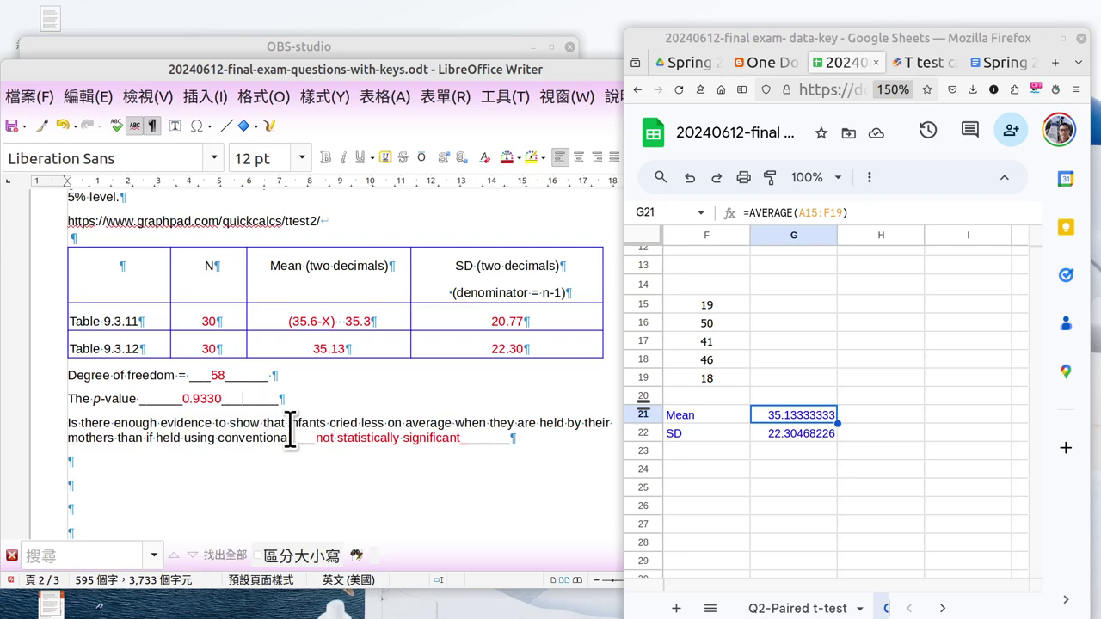
# Step: Switch to the T test calculator browser tab and choose the mean, SD and N data entry format for the unpaired t test
pyautogui.click(920, 68)
pyautogui.scroll(4, 989, 472)
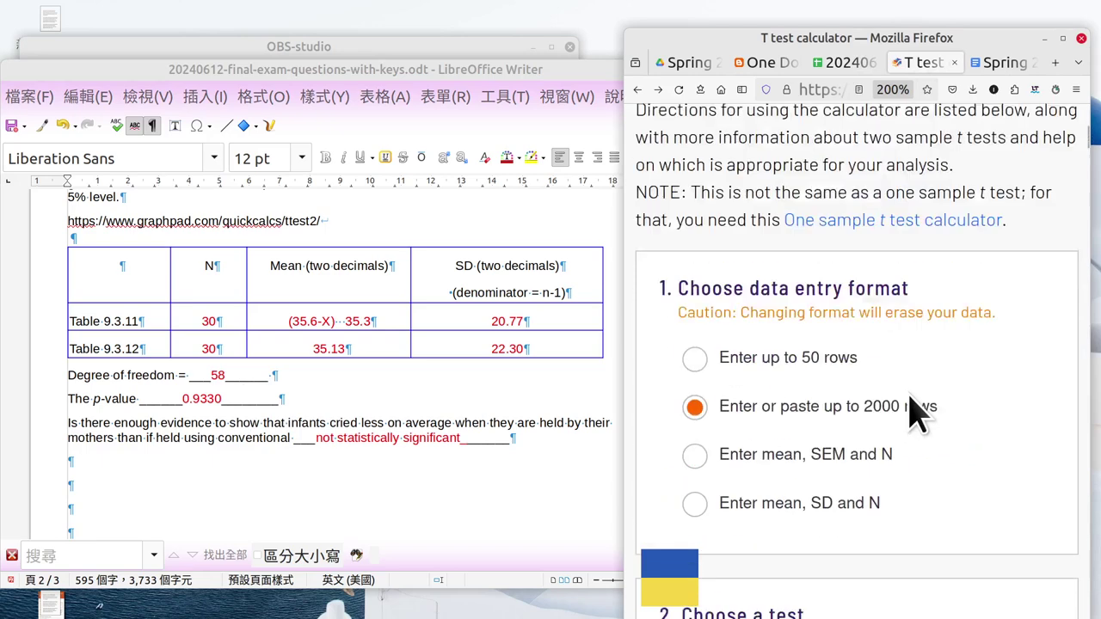
pyautogui.click(1063, 38)
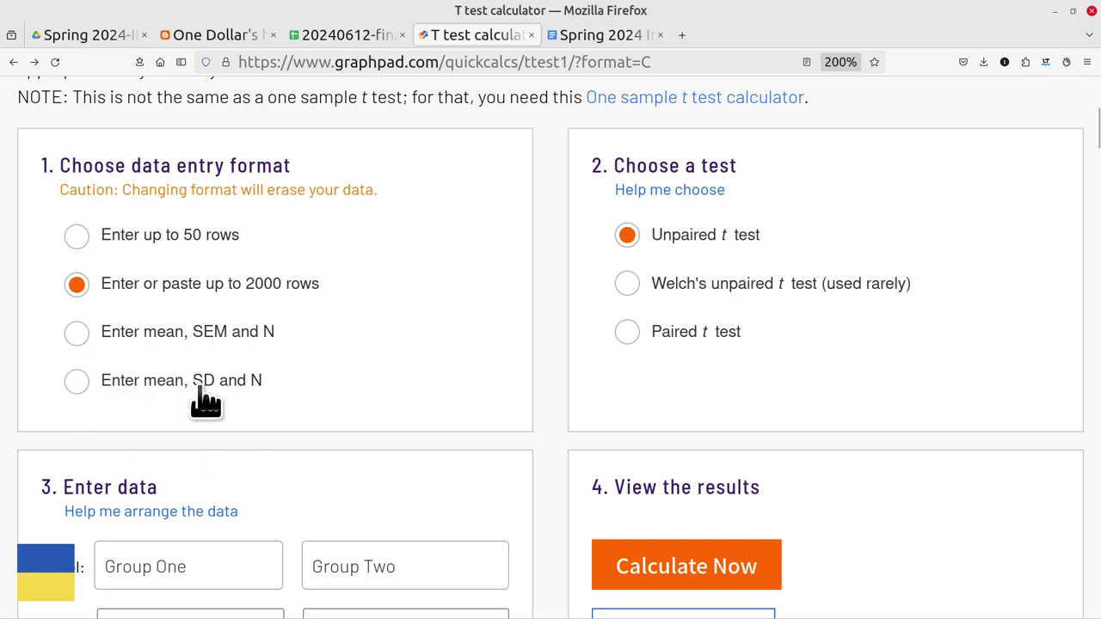
pyautogui.click(75, 382)
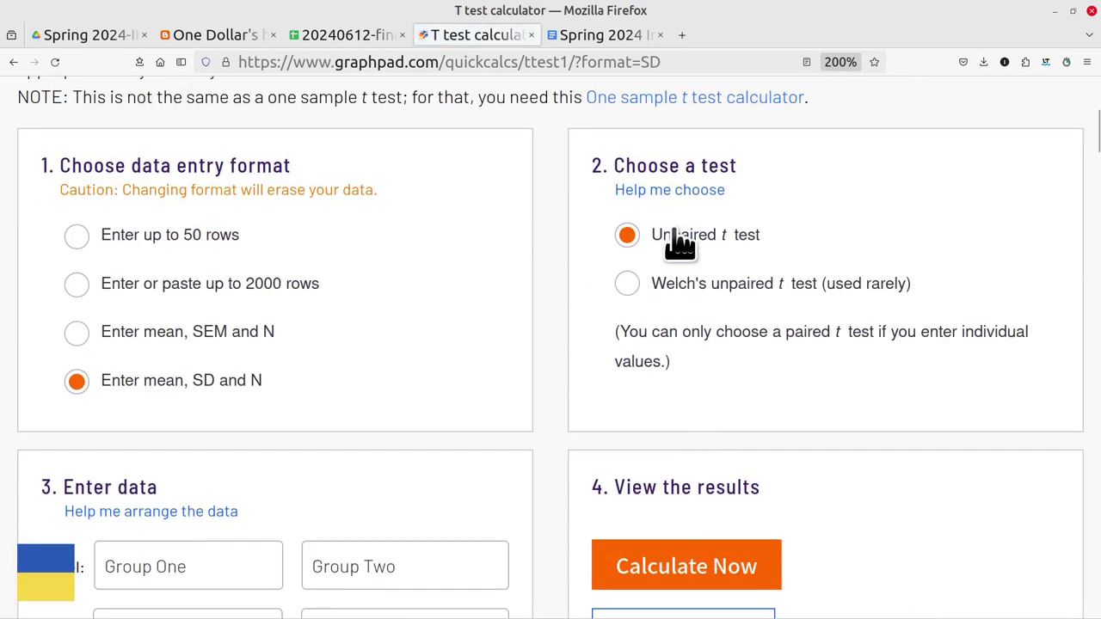
pyautogui.scroll(-2, 407, 332)
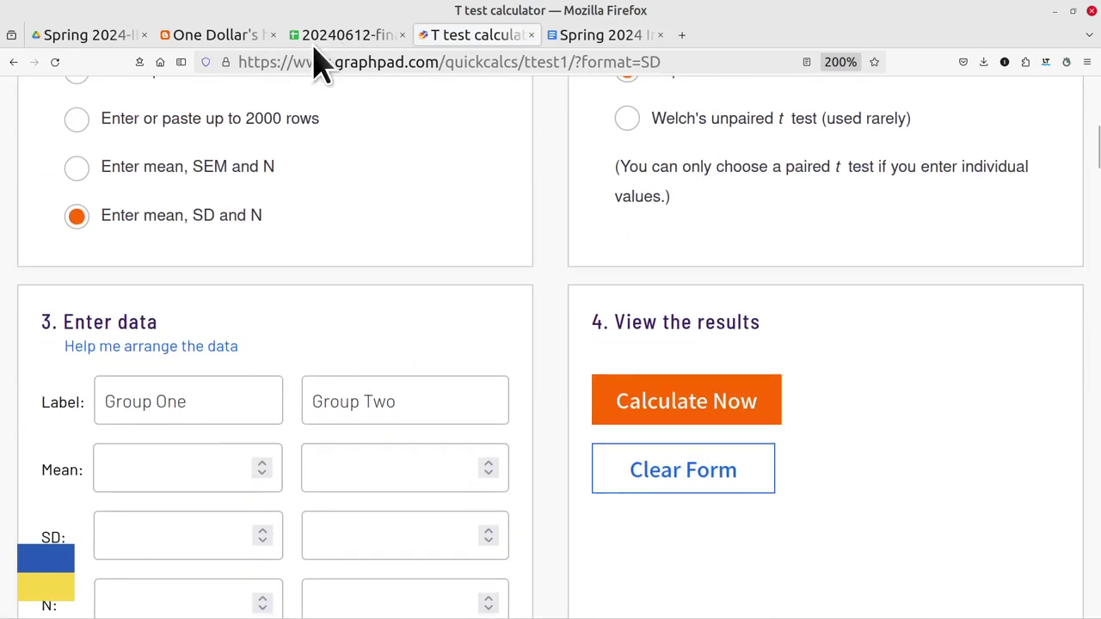
# Step: Place the calculator beside the Writer document and enter mean 35.3, SD 20.77 and N 30 for Group One
pyautogui.click(1072, 10)
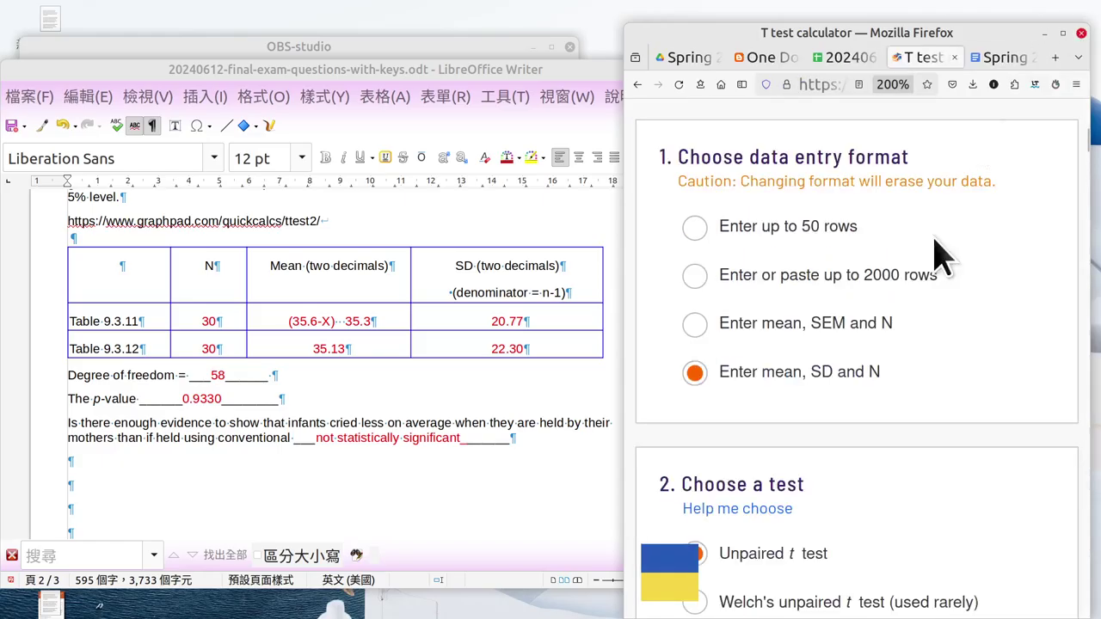
pyautogui.scroll(-5, 834, 392)
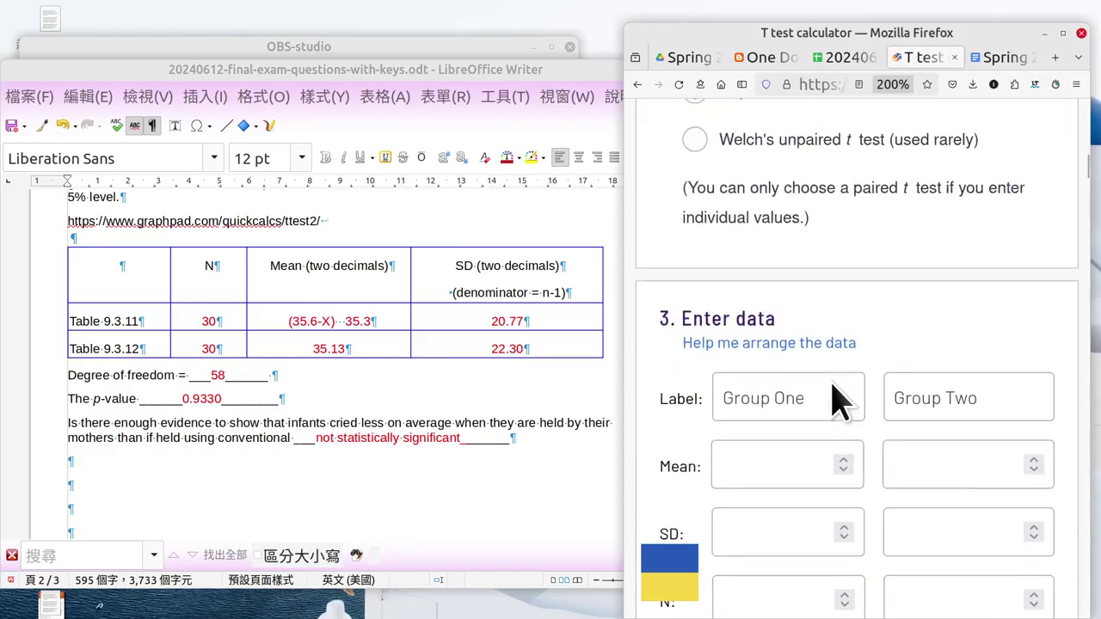
pyautogui.scroll(-2, 831, 383)
pyautogui.click(726, 269)
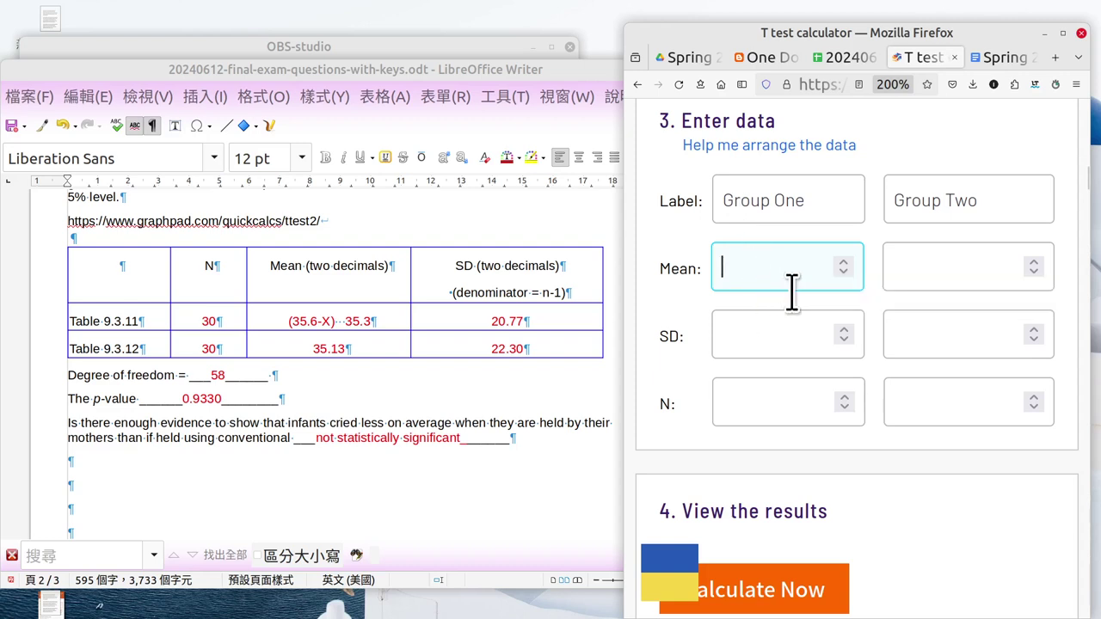
pyautogui.write('35.3')
pyautogui.click(750, 337)
pyautogui.write('35')
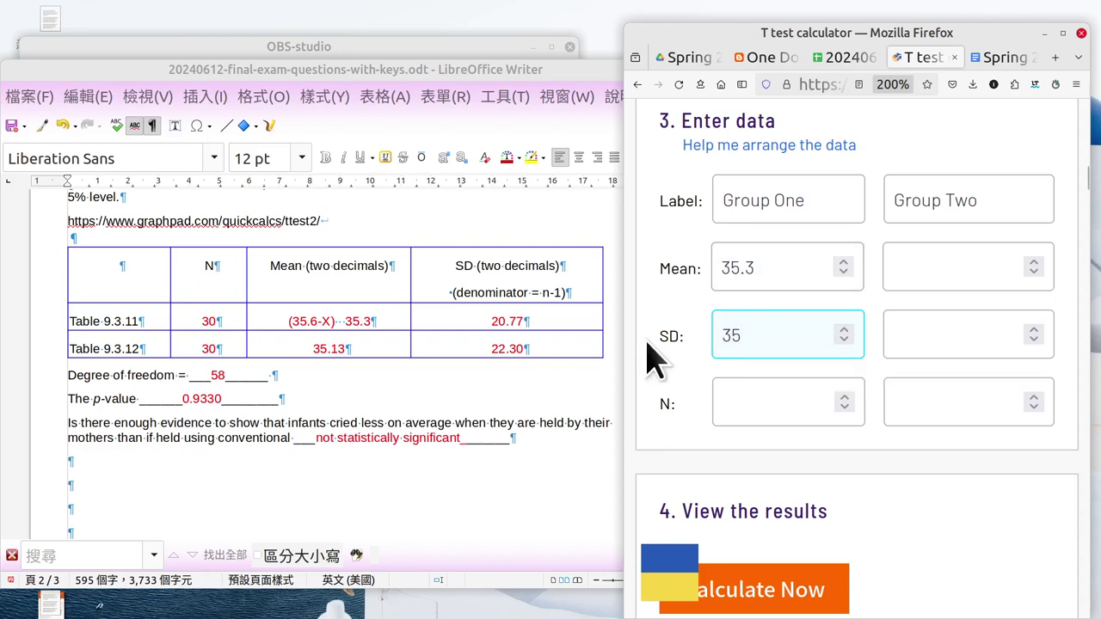
pyautogui.press('BackSpace')
pyautogui.press('BackSpace')
pyautogui.write('20.77')
pyautogui.click(752, 411)
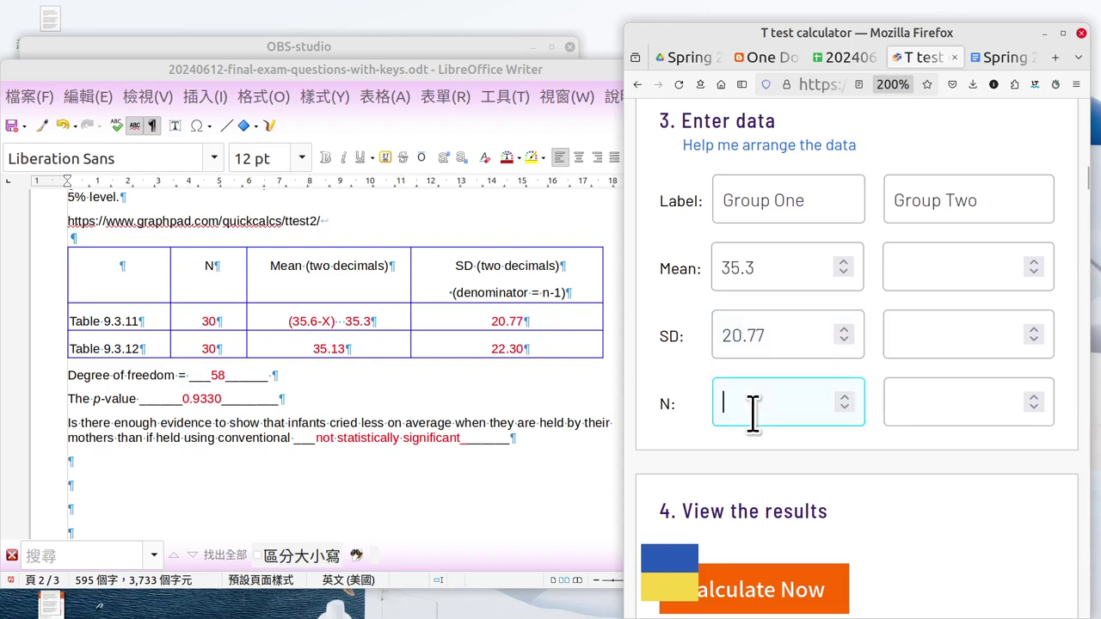
pyautogui.write('30')
# Step: Enter mean 35.13, SD 22.30 and N 30 for Group Two and calculate the t test
pyautogui.click(928, 266)
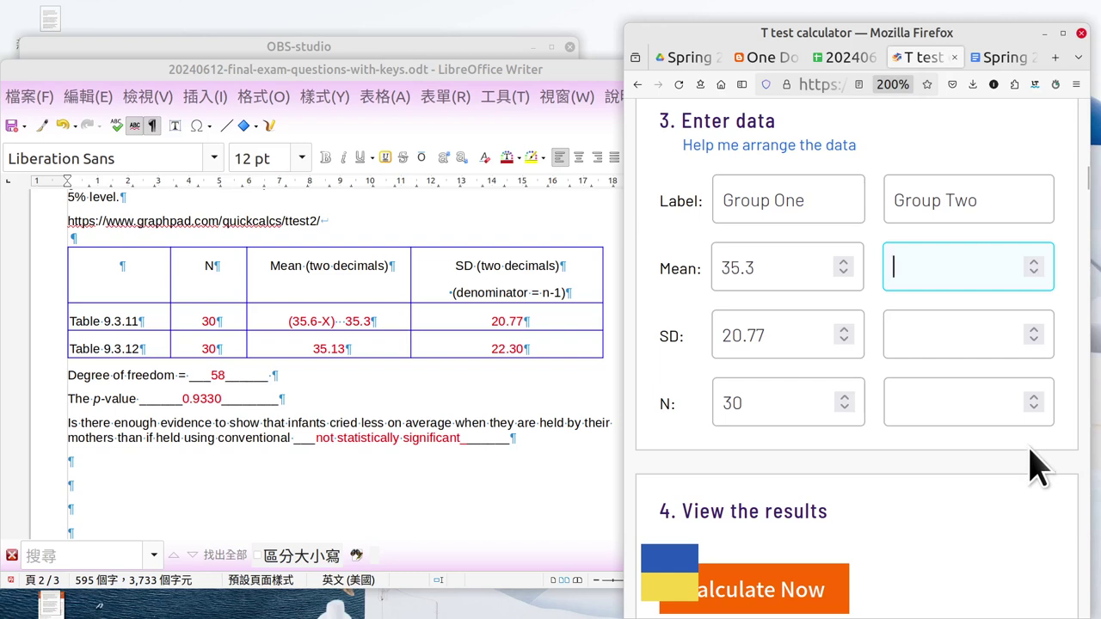
pyautogui.write('35.13')
pyautogui.click(937, 329)
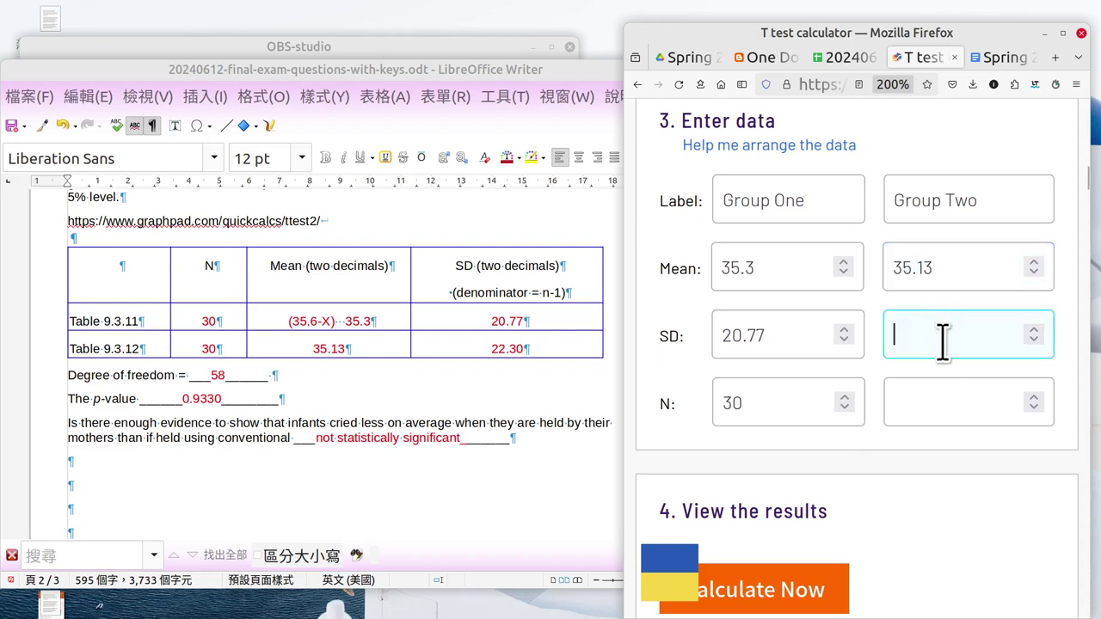
pyautogui.write('22.30')
pyautogui.click(955, 403)
pyautogui.write('30')
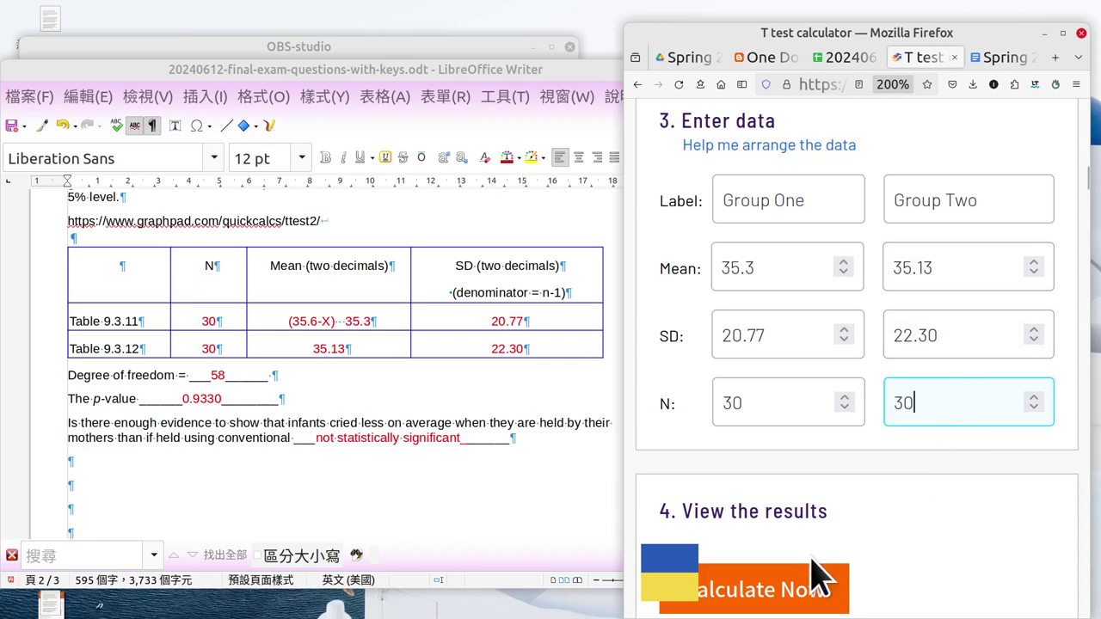
pyautogui.click(784, 589)
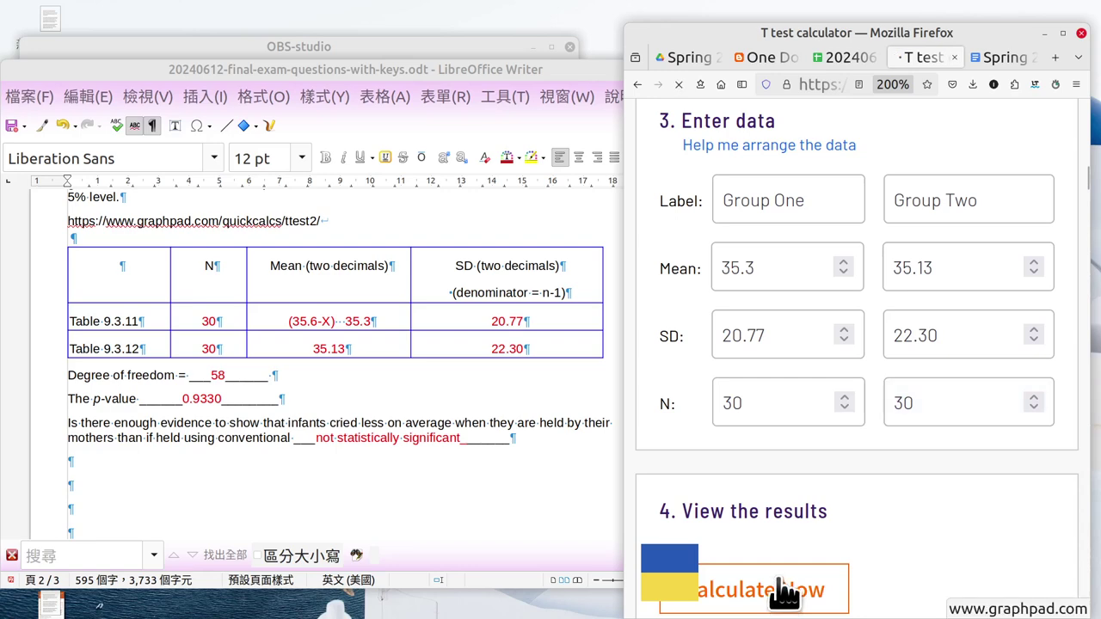
# Step: Correct the p-value answer in the Writer key to read (0.9330-x) 0.9757 and review the "not statistically significant" conclusion against the t test results
pyautogui.scroll(-2, 948, 510)
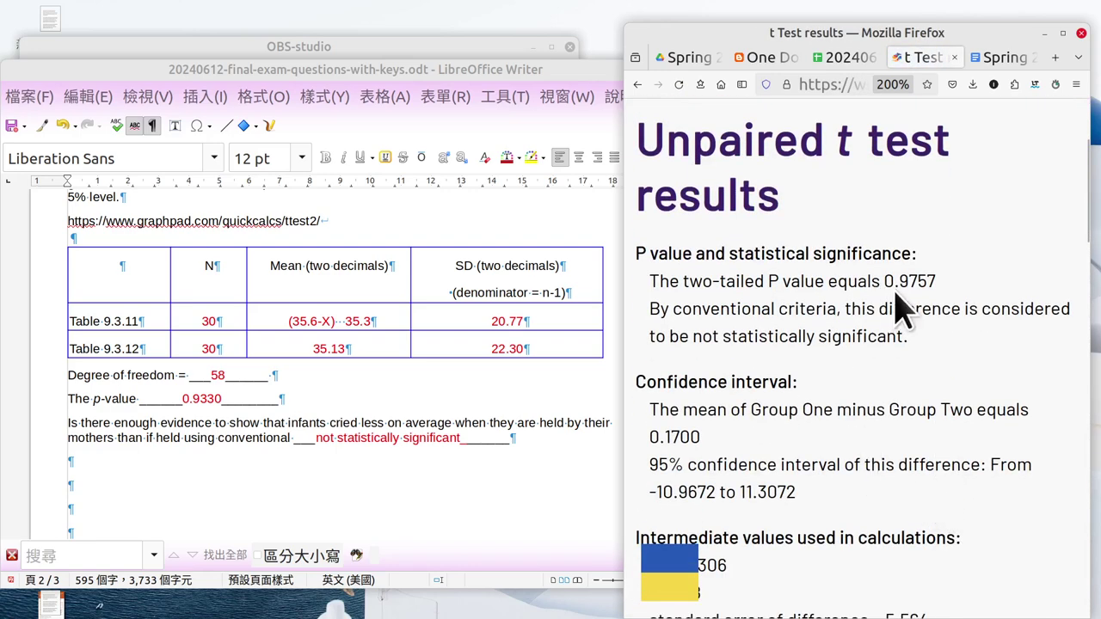
pyautogui.click(262, 404)
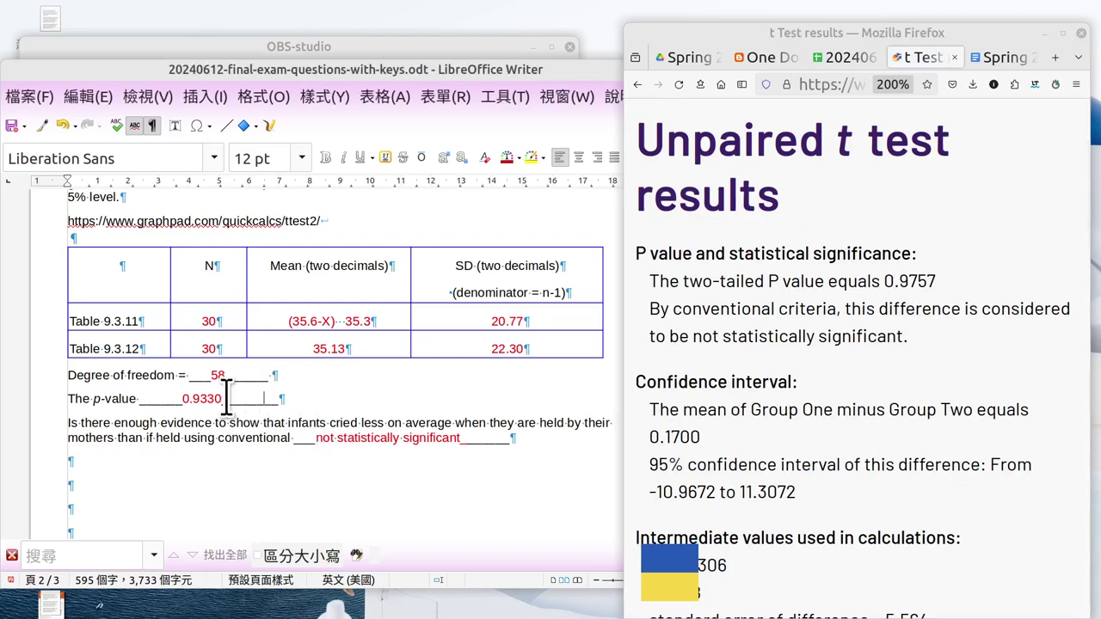
pyautogui.click(226, 399)
pyautogui.write('-x)')
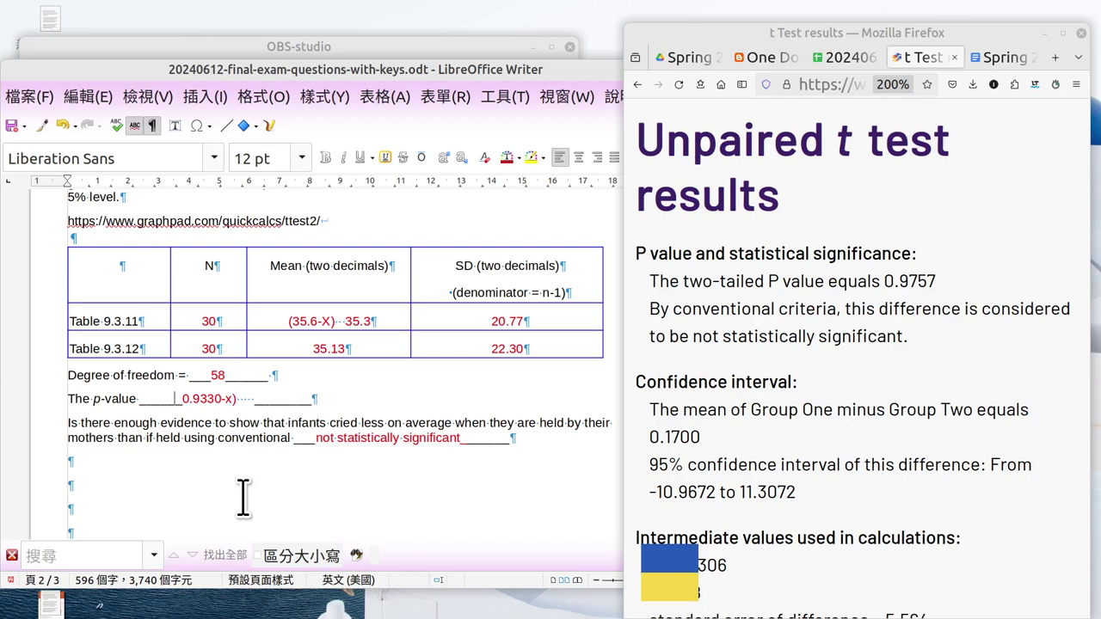
pyautogui.press('BackSpace')
pyautogui.press('BackSpace')
pyautogui.press('BackSpace')
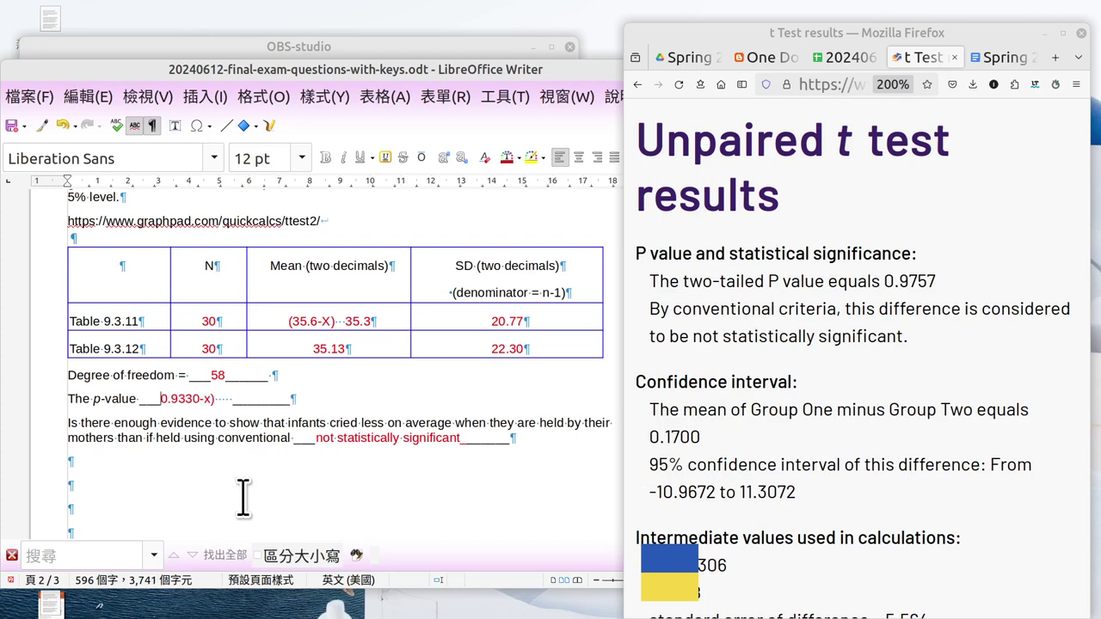
pyautogui.write('(')
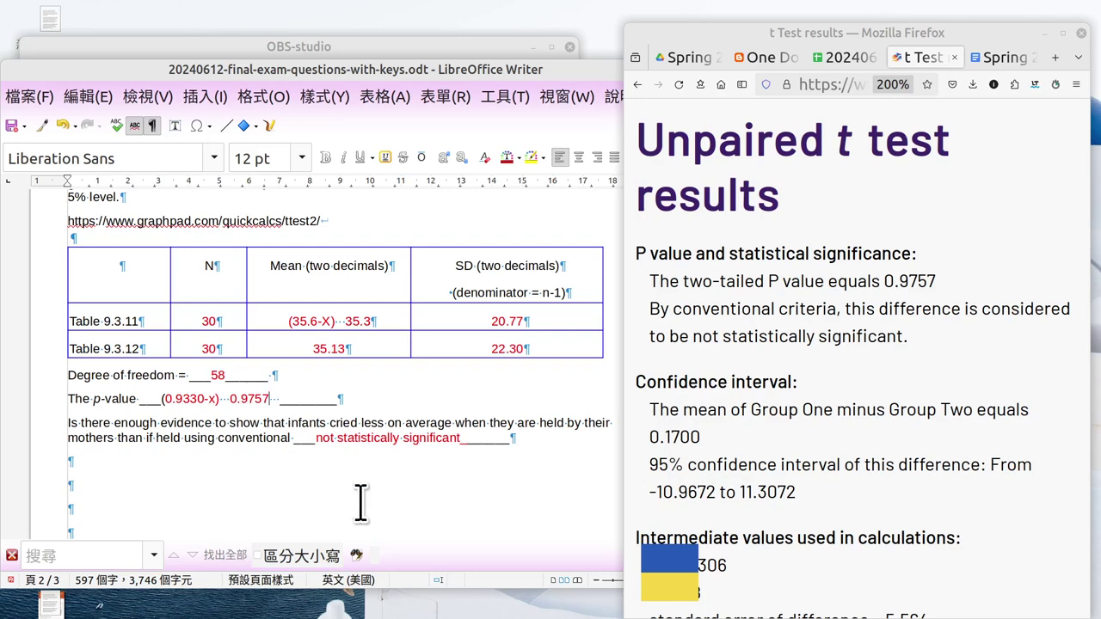
pyautogui.moveTo(338, 439); pyautogui.dragTo(401, 443)
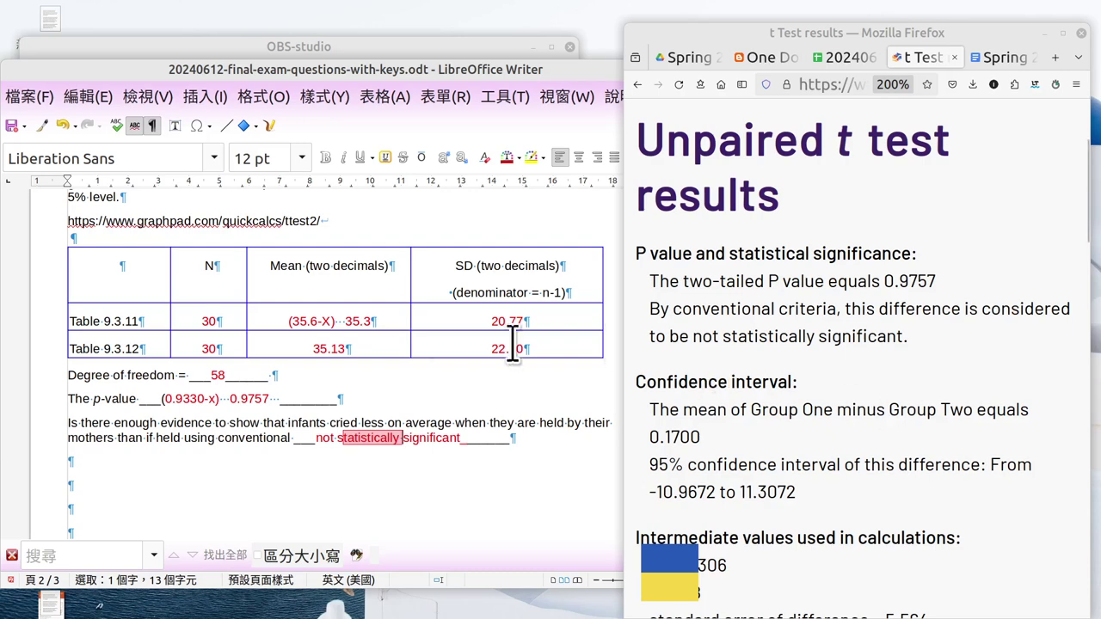
pyautogui.scroll(3, 513, 344)
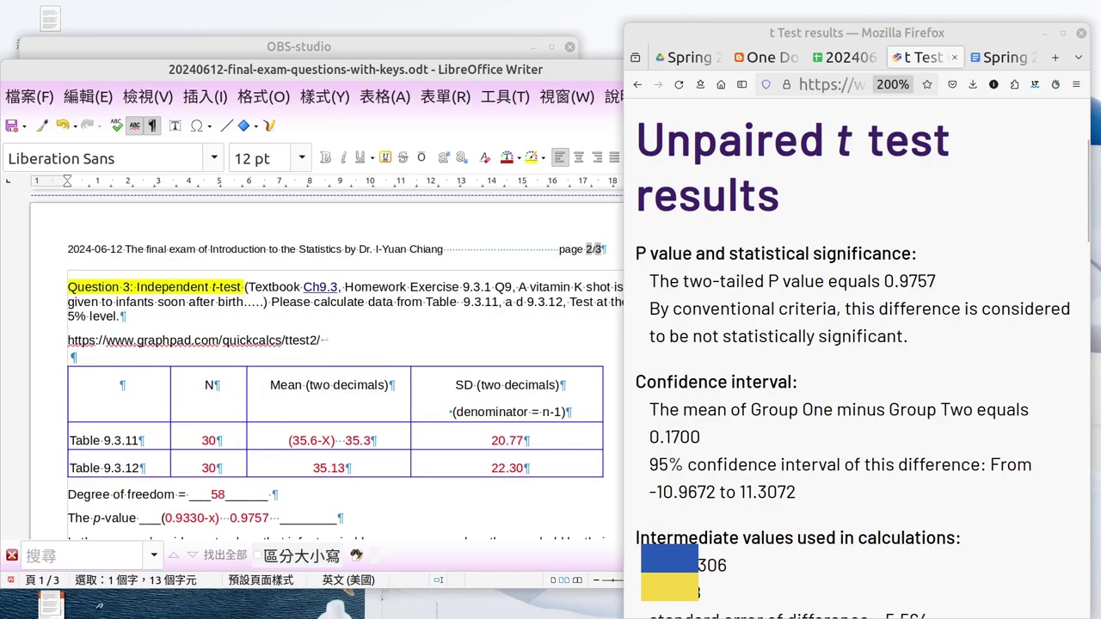